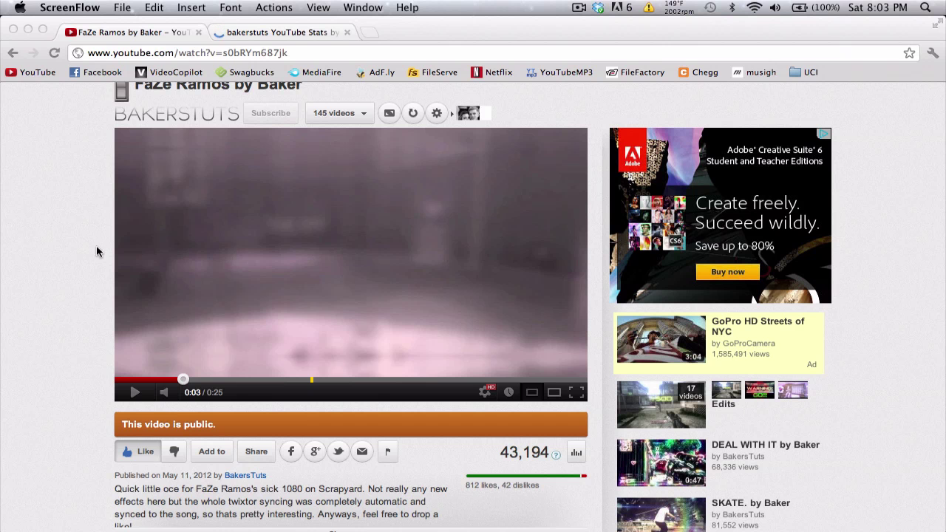
- Play and pause the FaZe Ramos by Baker video, close the Hotwire ad, then switch to After Effects
scroll(60, 269, "up", 1)
scroll(60, 270, "up", 1)
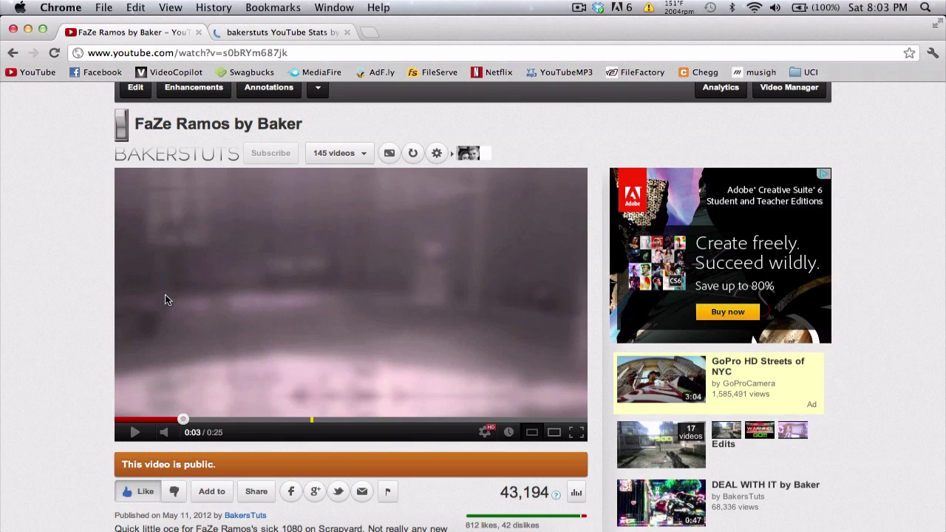
left_click(174, 372)
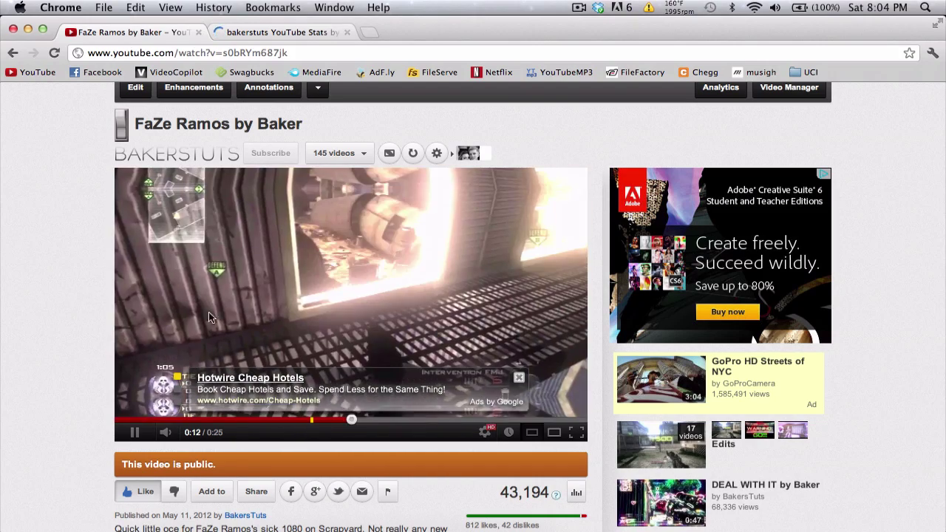
left_click(231, 294)
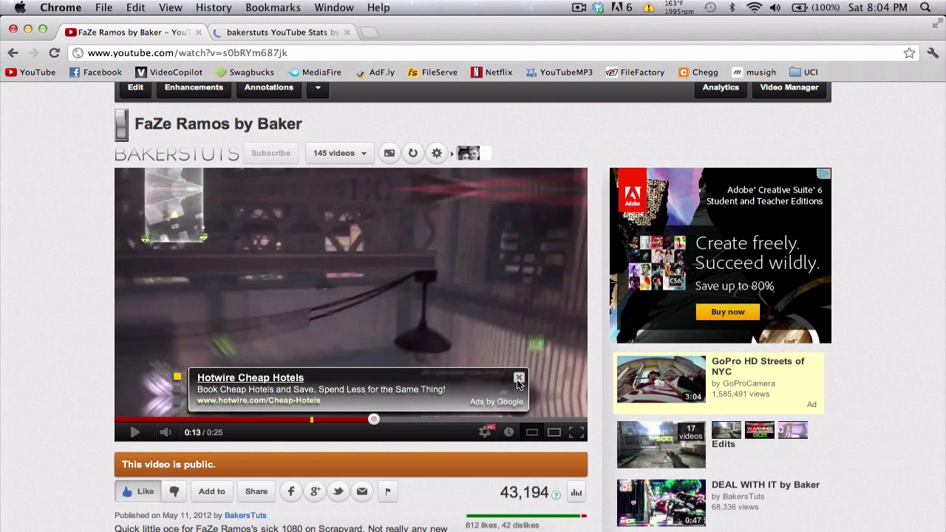
left_click(519, 378)
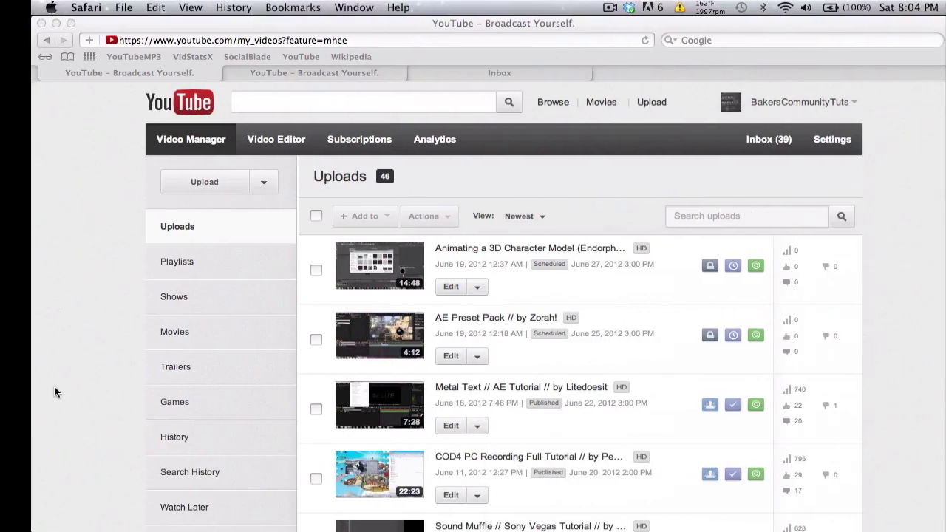
key("ctrl+Right")
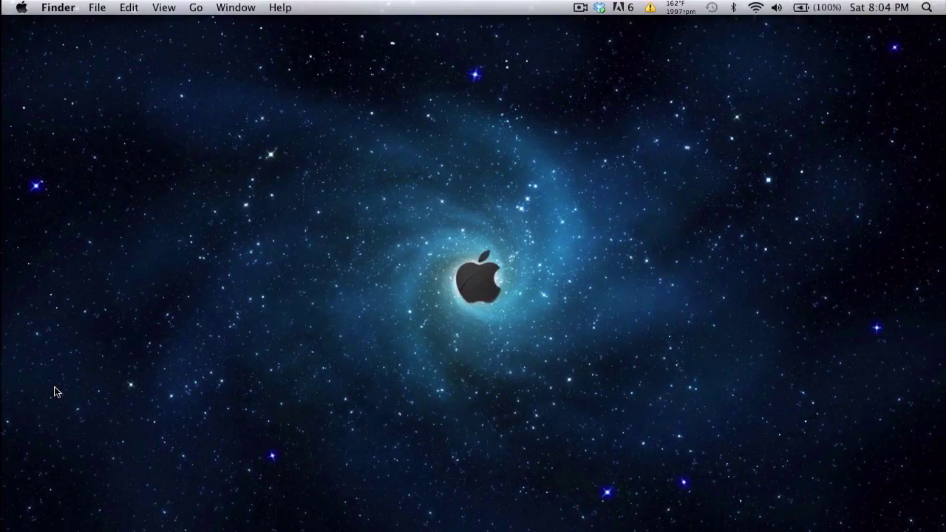
key("ctrl+Right")
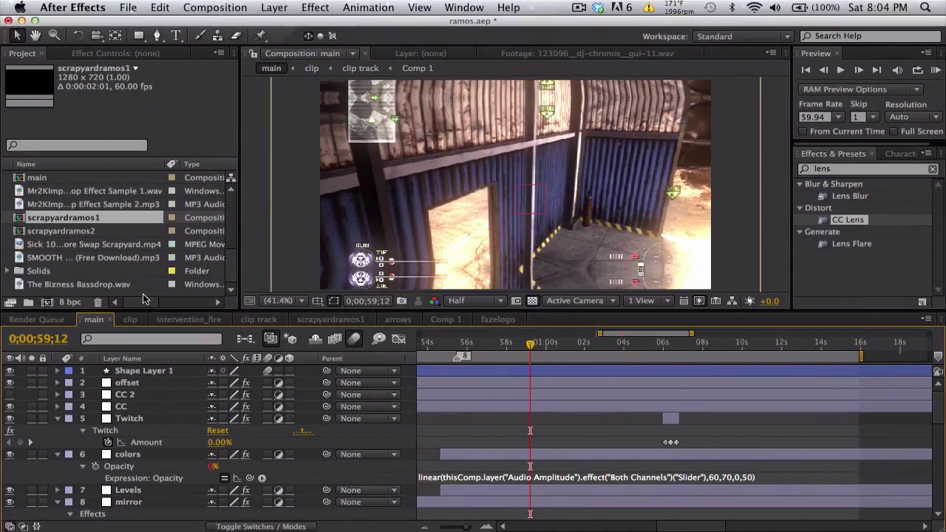
- Create Comp 2 (1280×720, 59.94 fps) and add the SMOOTH mp3 as its layer
left_click(215, 7)
left_click(222, 24)
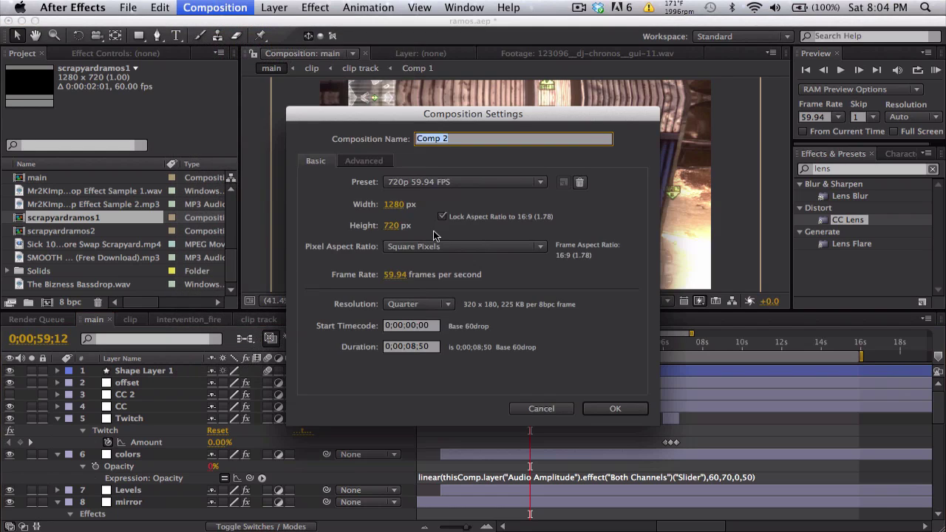
left_click(614, 408)
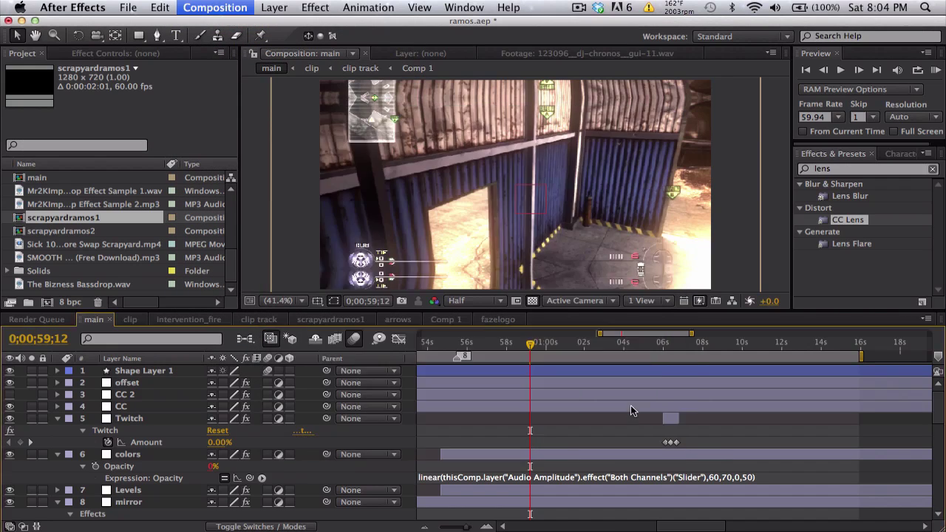
scroll(71, 251, "down", 3)
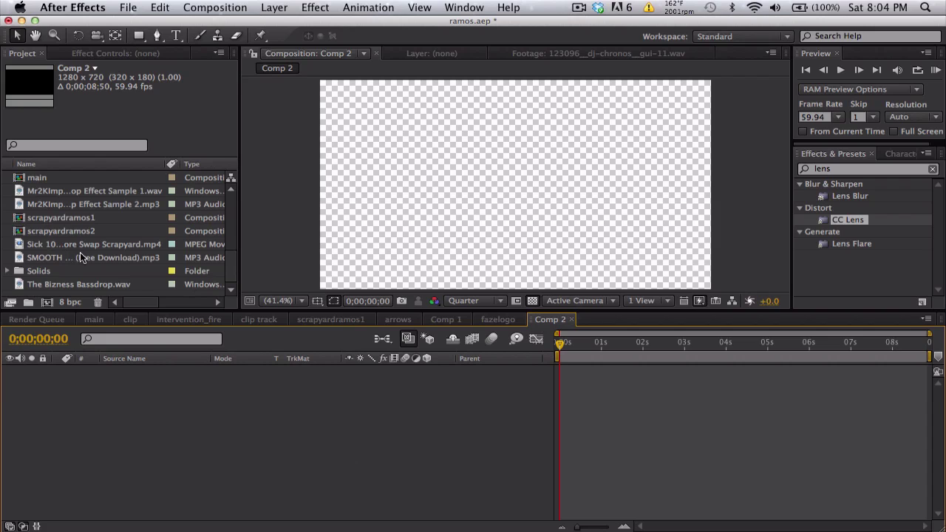
left_click_drag(90, 261, 130, 406)
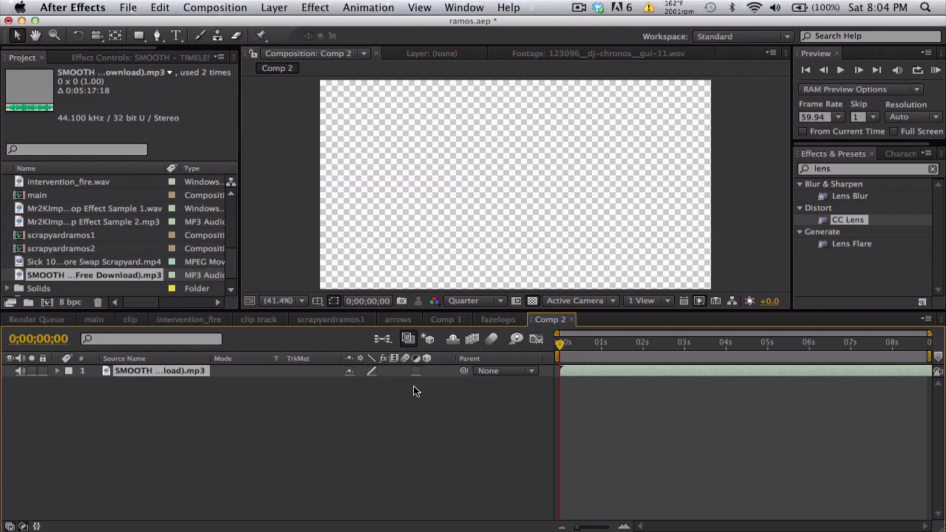
- Extend Comp 2's duration past three minutes, fit the timeline, and reveal the song's waveform
key("super+k")
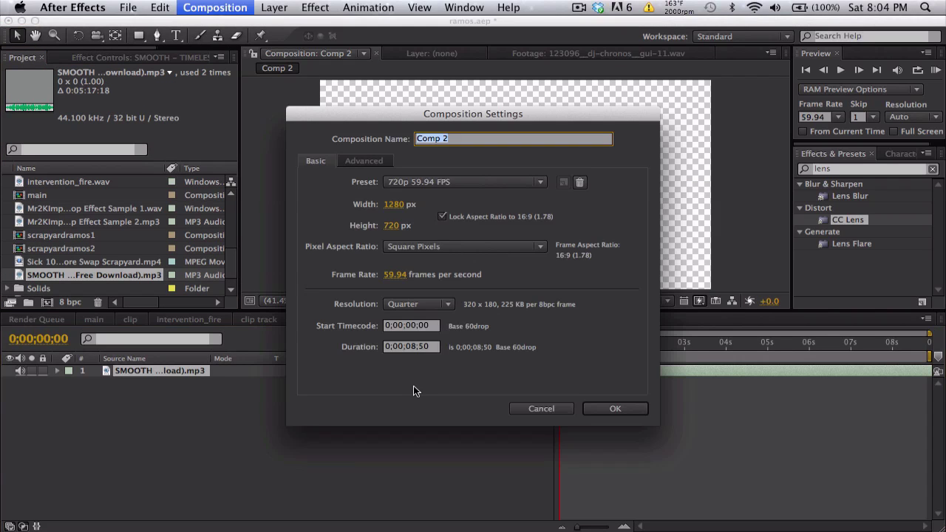
left_click(405, 347)
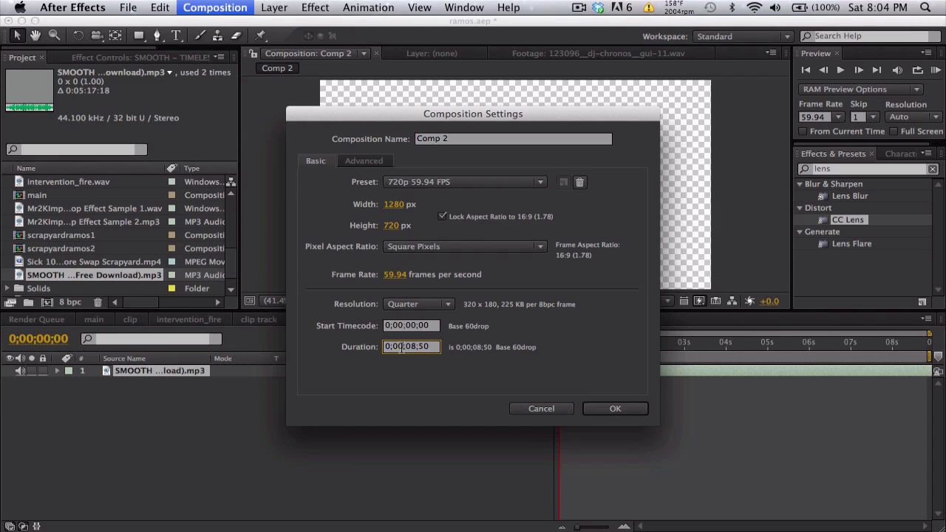
key("Return")
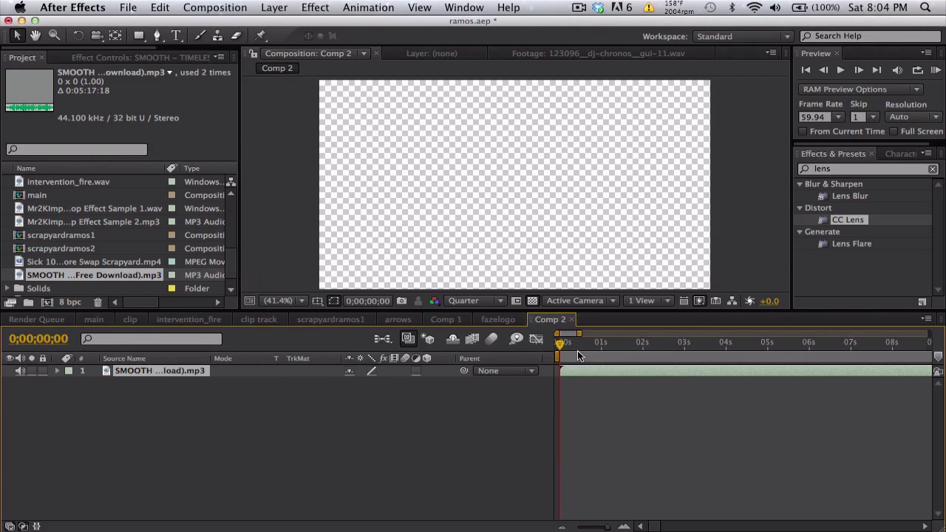
key("semicolon")
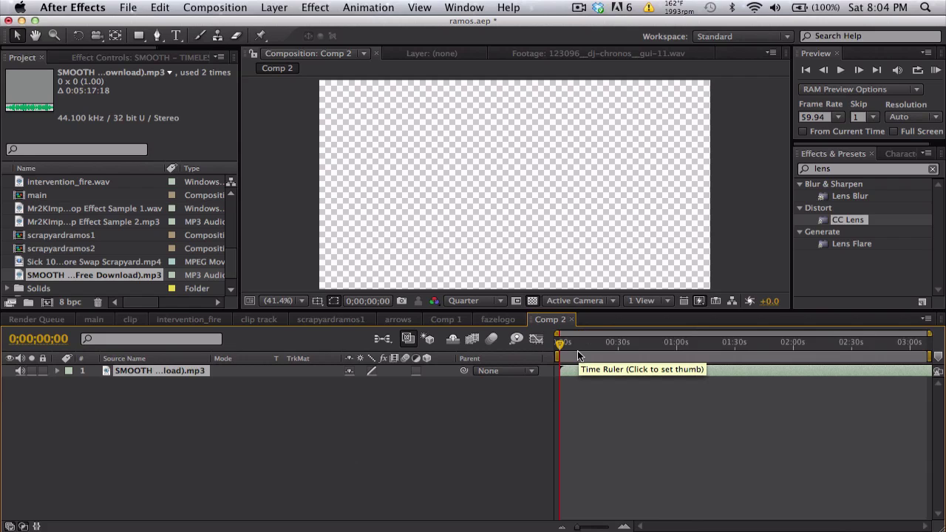
key("l")
key("l")
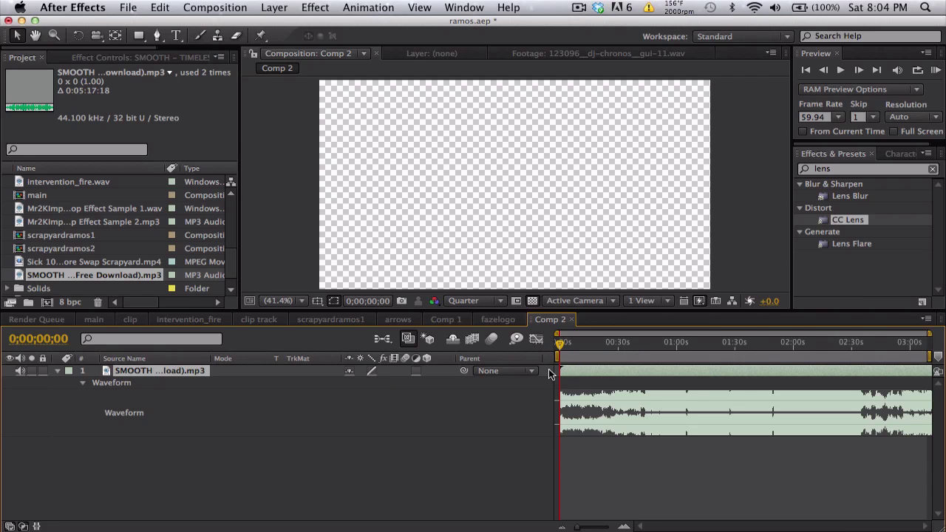
- Apply Bass & Treble to the song layer with Bass 50 and Treble -100
left_click(841, 168)
type("bass")
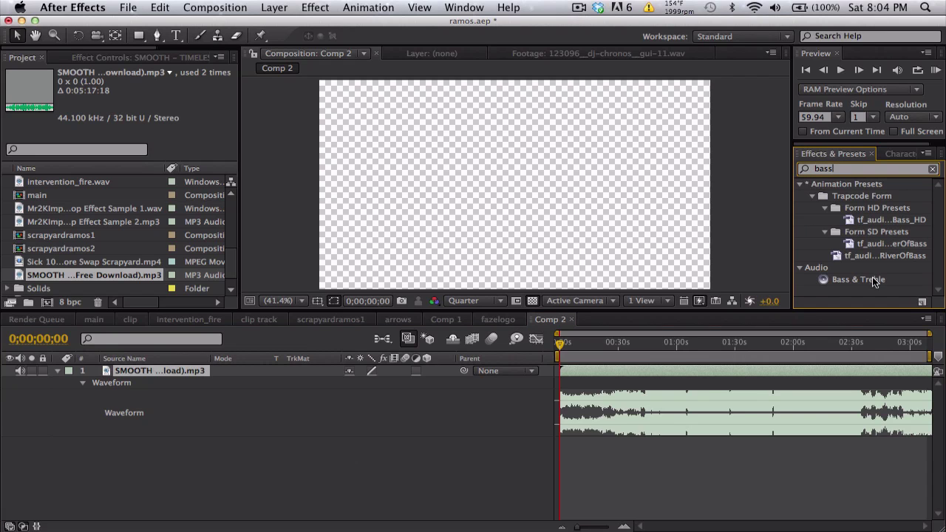
left_click_drag(874, 281, 701, 368)
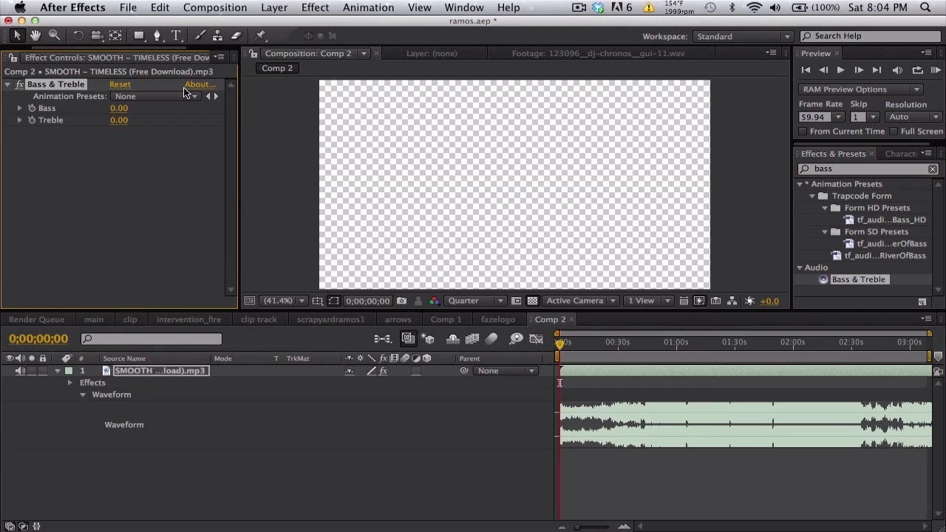
left_click_drag(120, 109, 229, 99)
left_click_drag(121, 121, 17, 127)
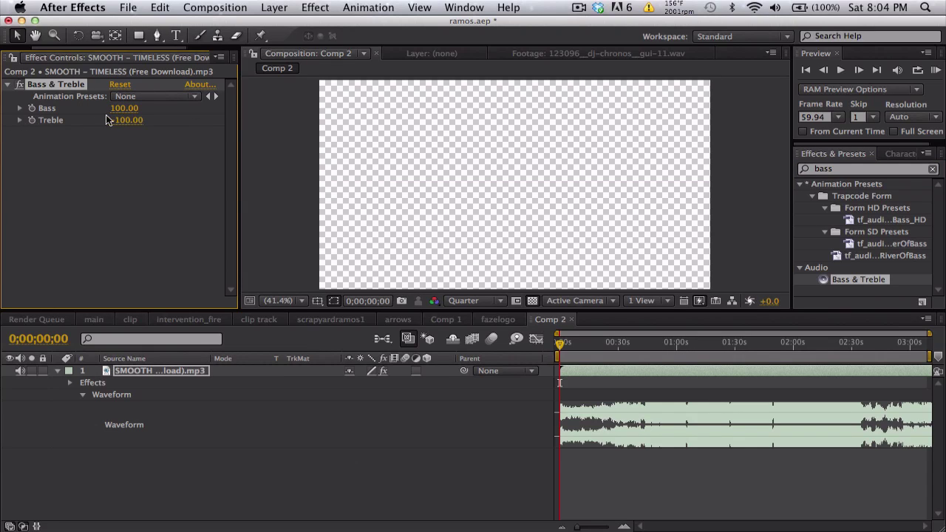
left_click(122, 108)
type("50")
key("Return")
- Convert the song's audio to keyframes and delete the Left and Right Channel effects
right_click(187, 367)
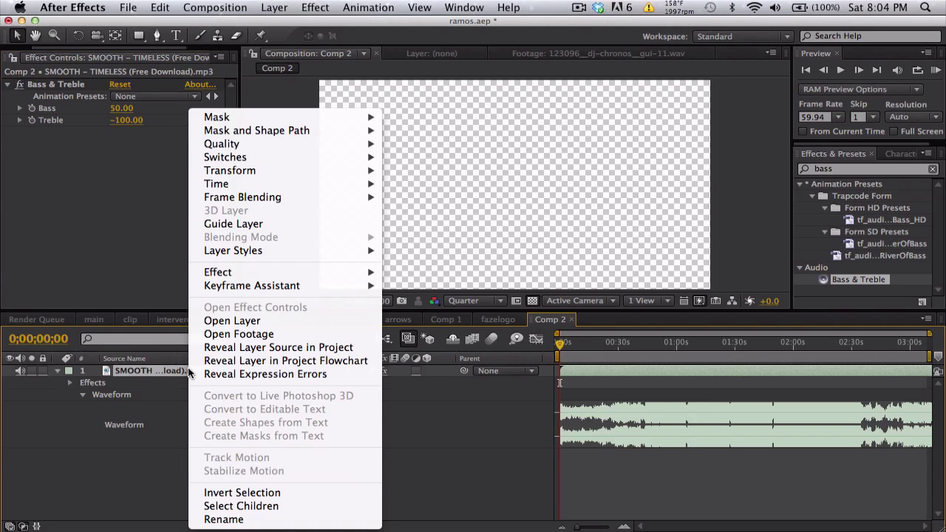
mouse_move(260, 287)
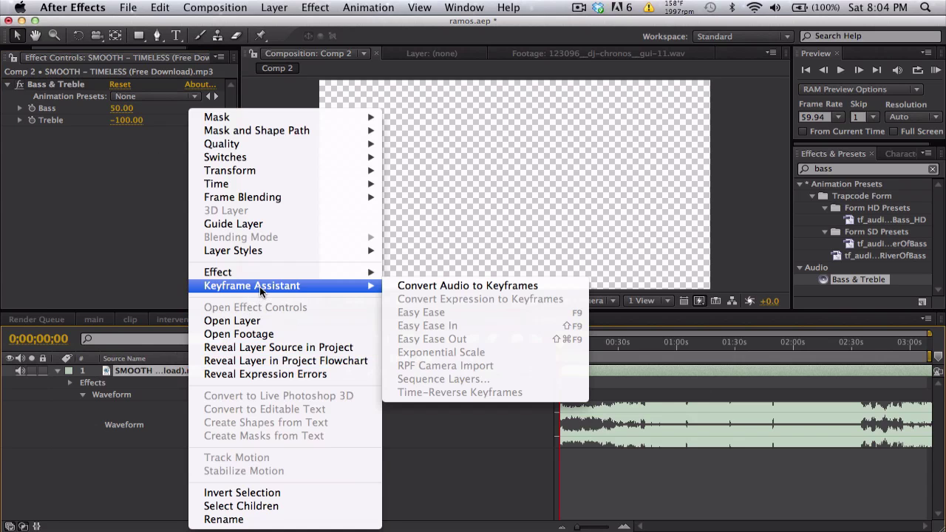
left_click(404, 285)
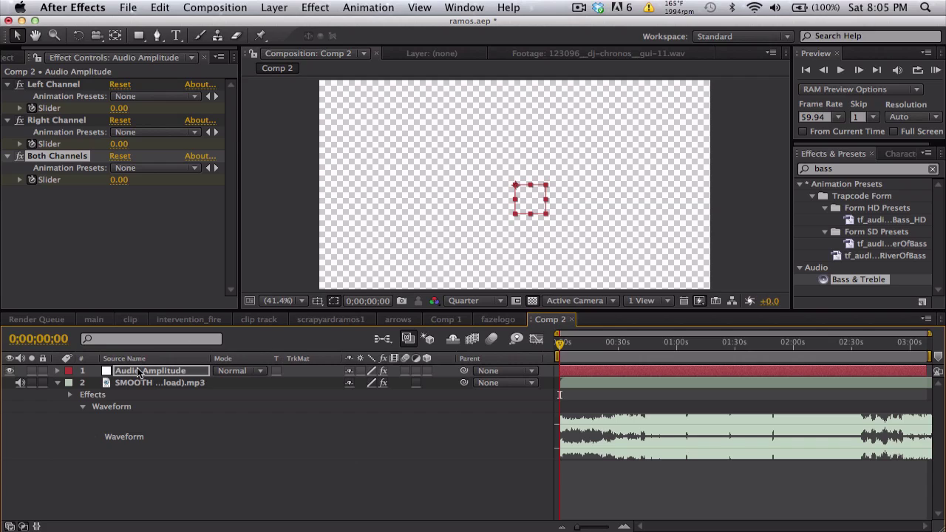
left_click(69, 85)
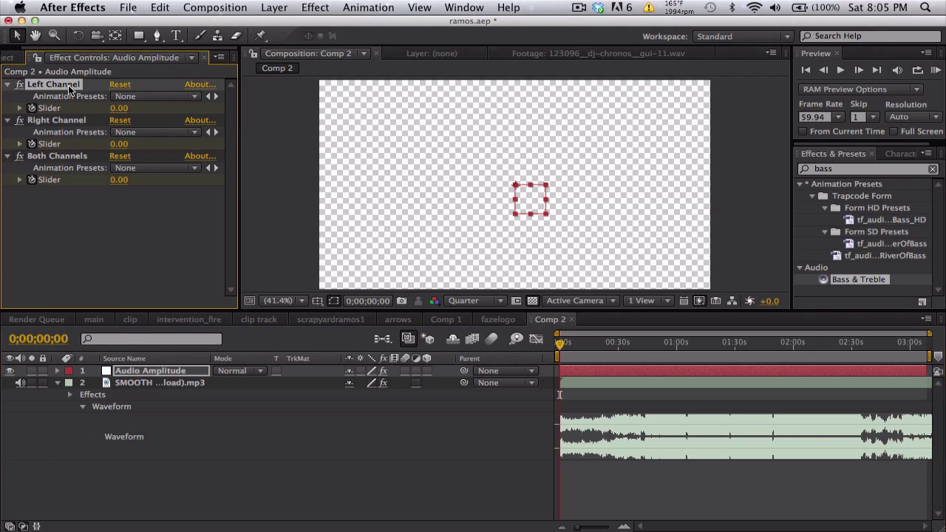
key("Delete")
left_click(69, 85)
key("Delete")
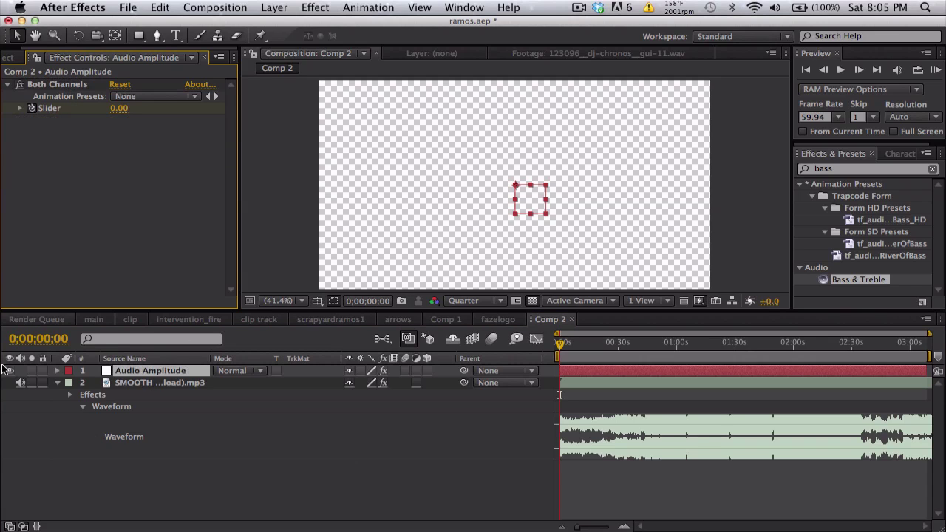
- Create a new composition from the Scrapyard gameplay MP4
left_click(57, 383)
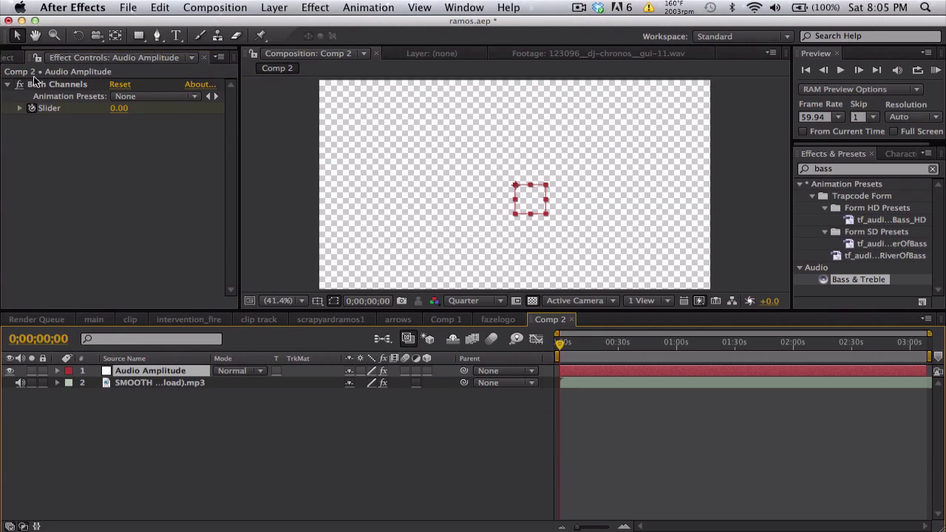
left_click(15, 58)
scroll(77, 222, "up", 3)
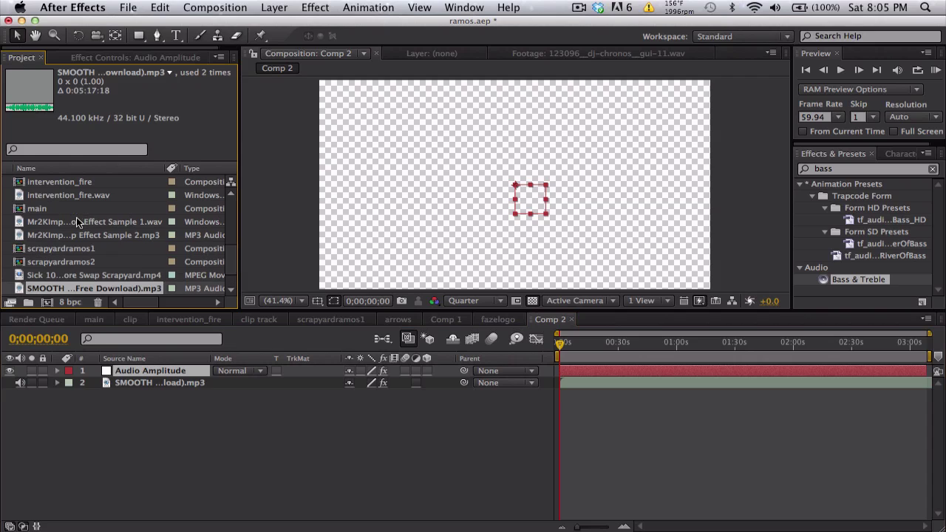
scroll(78, 222, "up", 3)
scroll(77, 222, "down", 5)
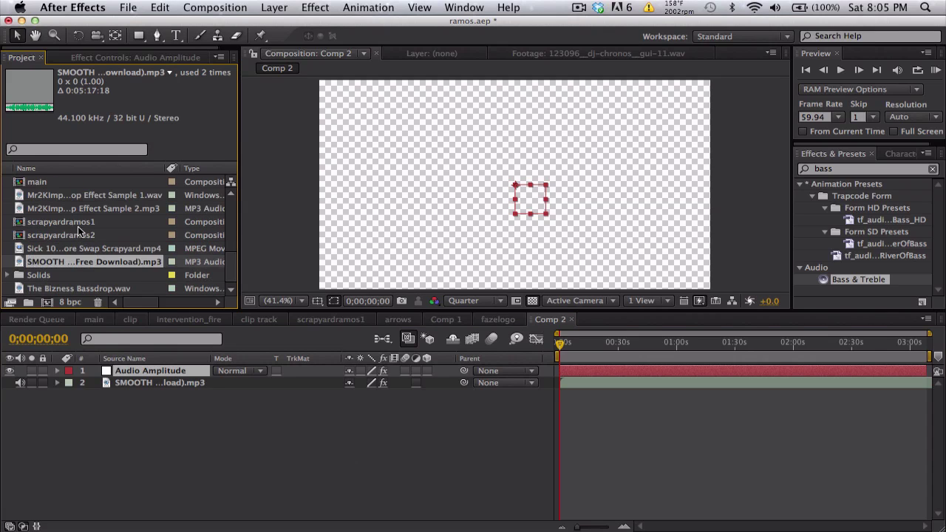
left_click(86, 249)
left_click_drag(111, 247, 47, 303)
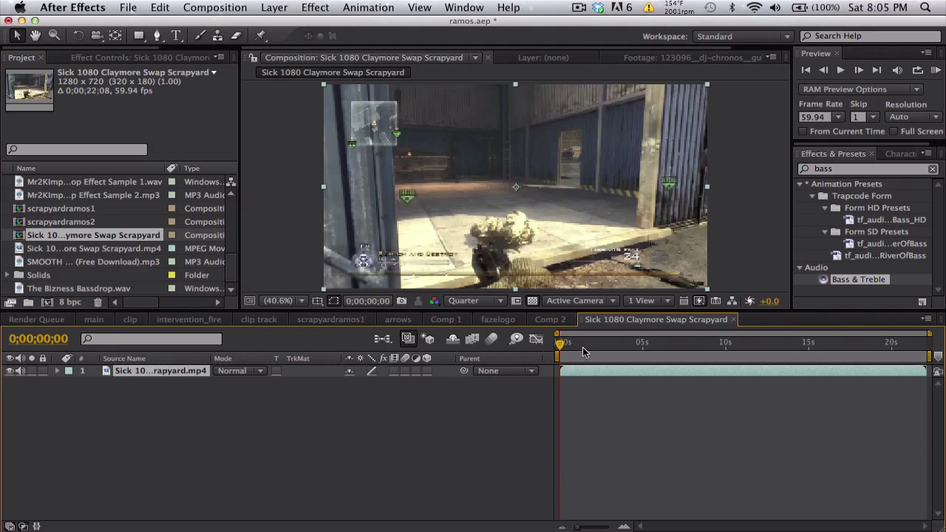
- Scrub the gameplay clip to 0;00;05;26, then return to Comp 2
left_click_drag(583, 344, 671, 345)
left_click(650, 345)
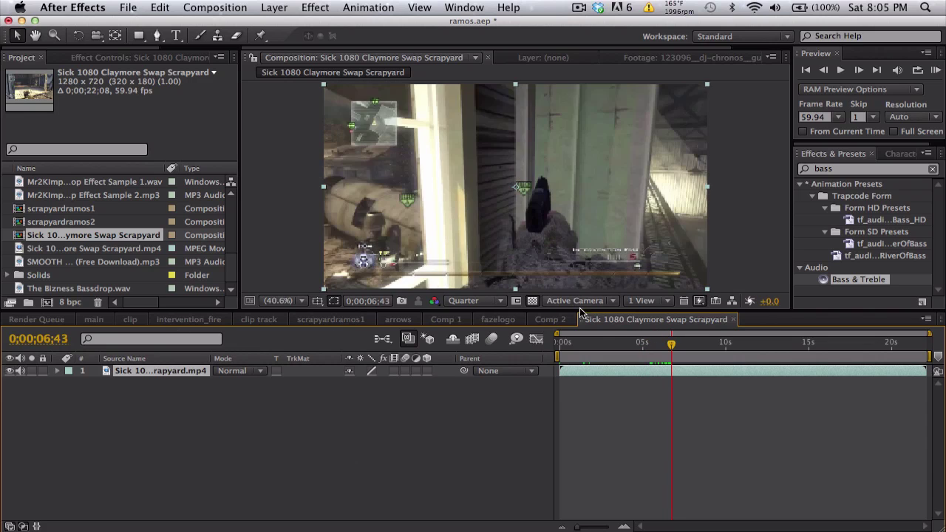
left_click(547, 319)
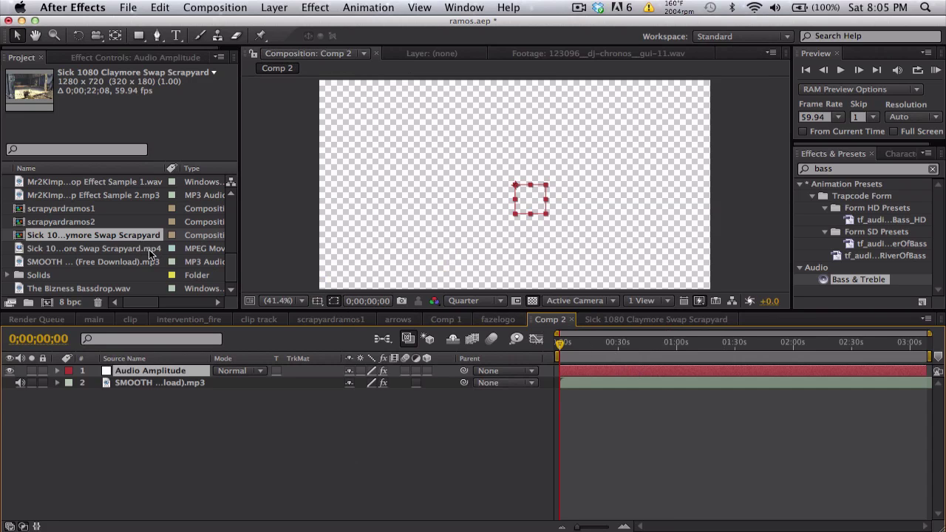
- Nest the Scrapyard gameplay comp in Comp 2 and reveal the song's waveform near 42 seconds
left_click_drag(144, 238, 178, 378)
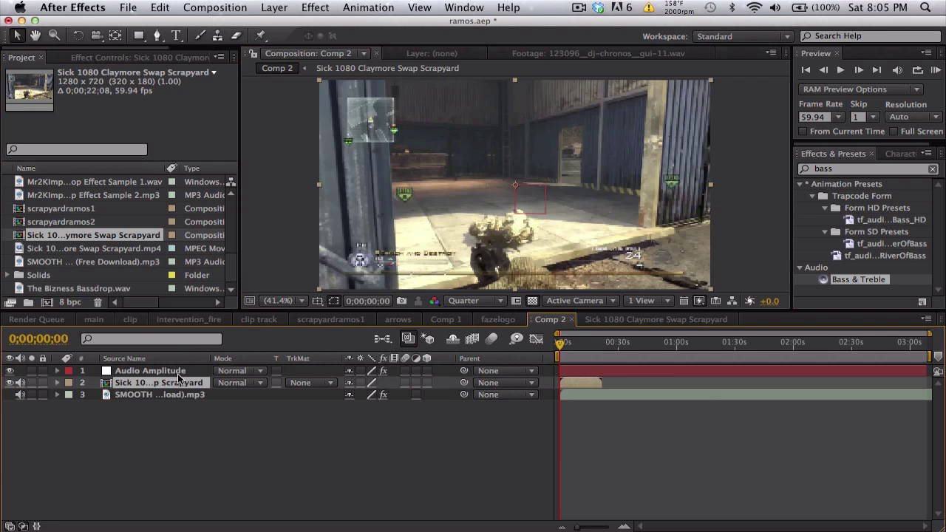
left_click(601, 397)
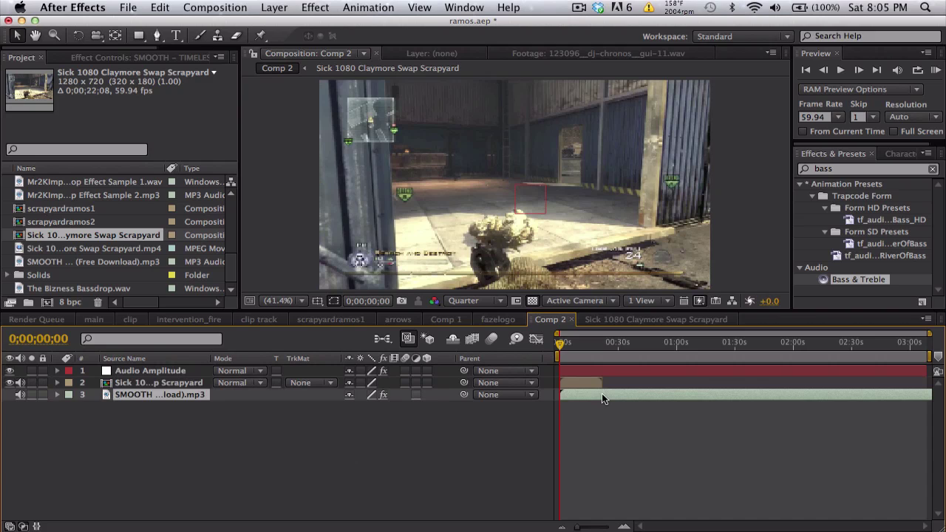
key("l")
key("l")
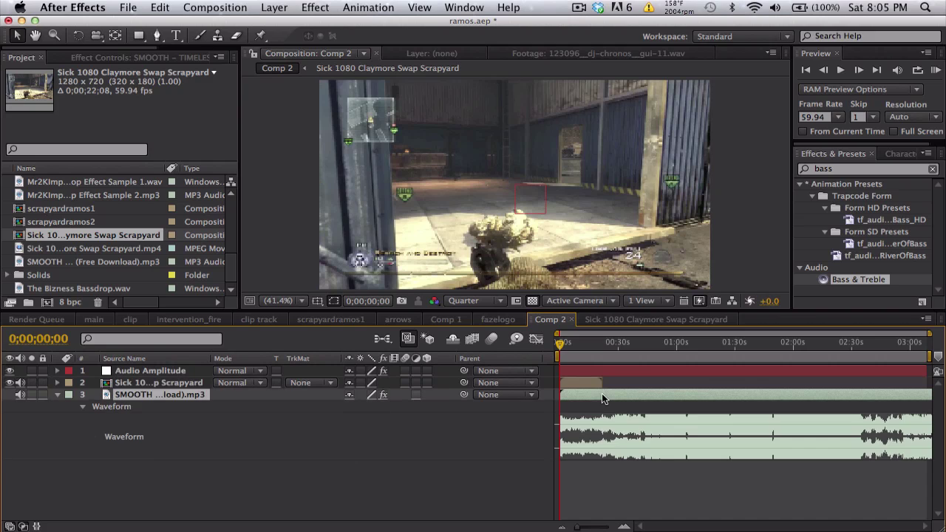
left_click(641, 343)
key("=")
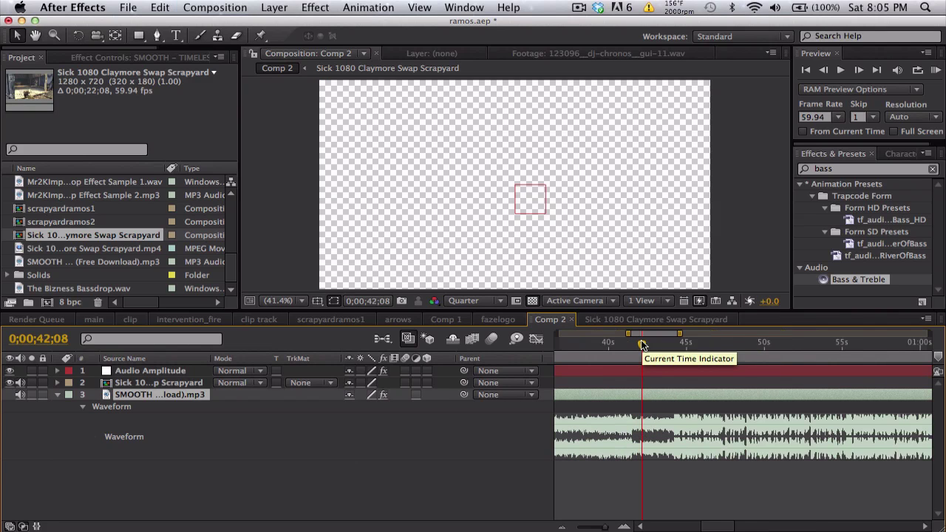
- Set the work area from 0:00:40:54 to 0:00:44:45 and preview it
left_click(622, 345)
key("b")
left_click(682, 343)
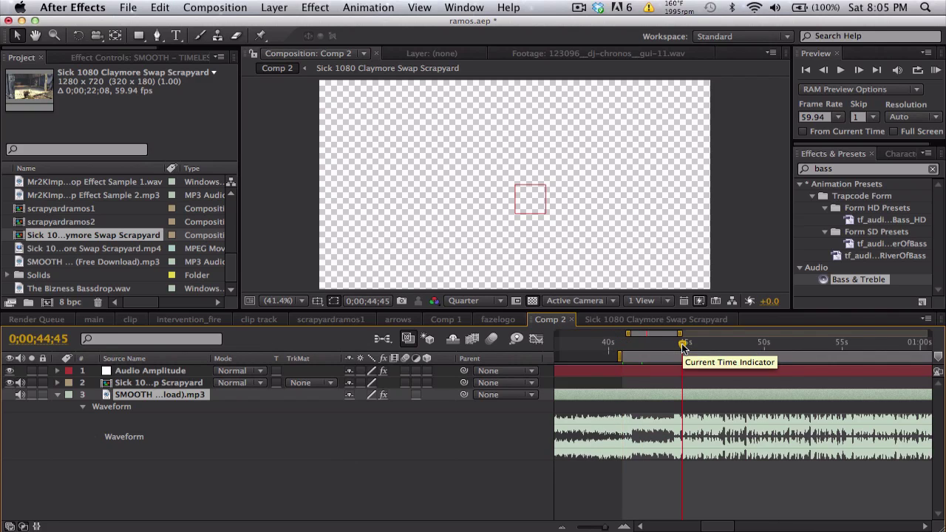
key("n")
left_click(934, 70)
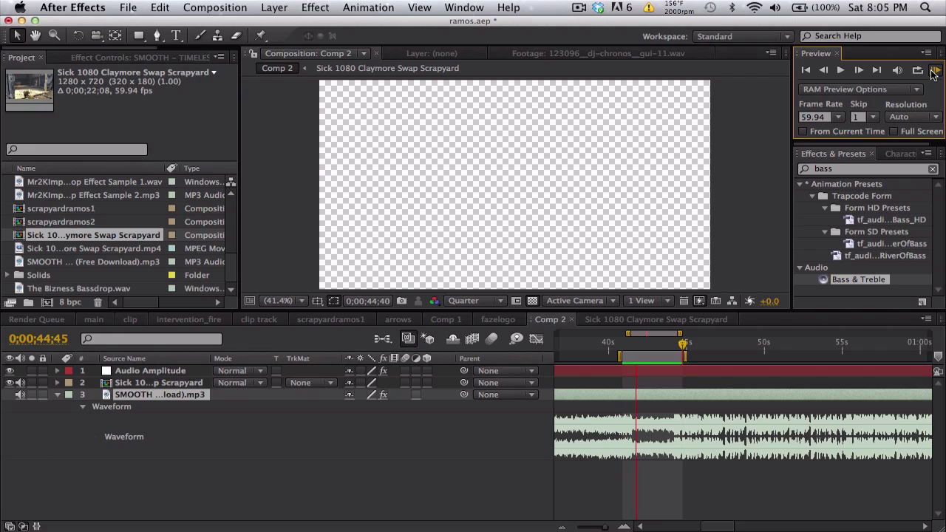
left_click(934, 71)
- Preview the section starting around 0;01;03;24
scroll(761, 391, "left", 10)
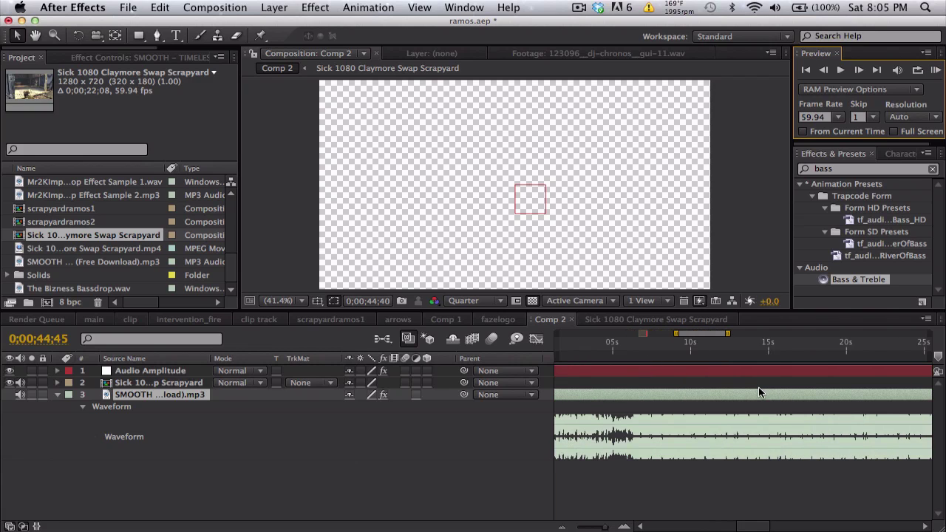
left_click(588, 349)
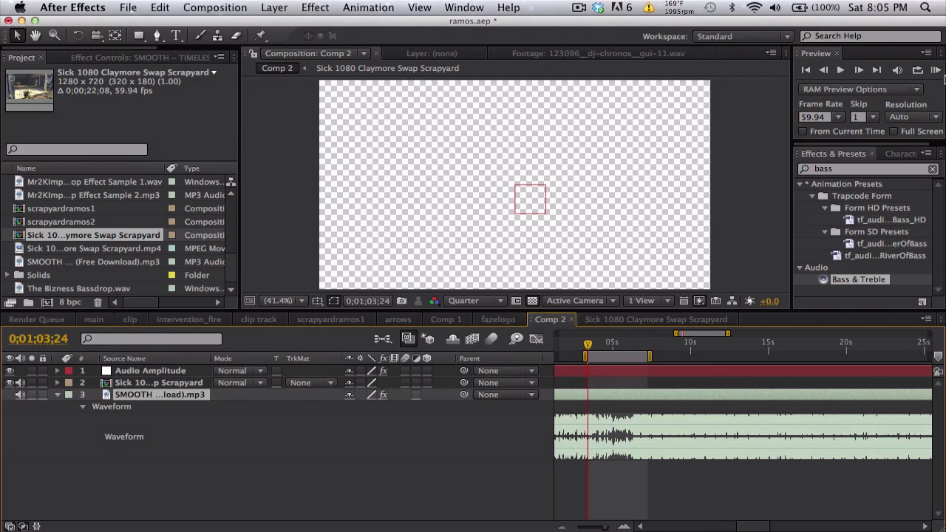
left_click(936, 71)
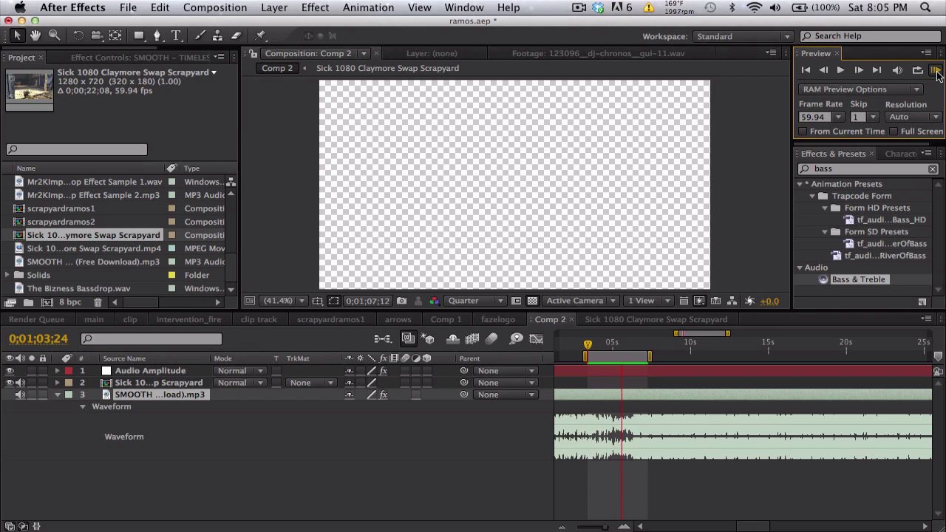
- Stop the preview and remove the Bass & Treble effect from the song layer
left_click(935, 70)
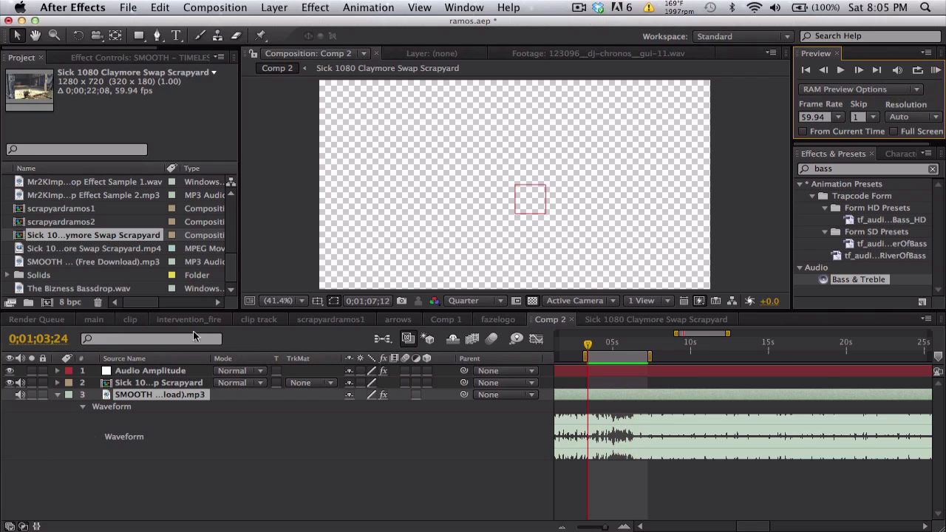
left_click(138, 62)
left_click(81, 87)
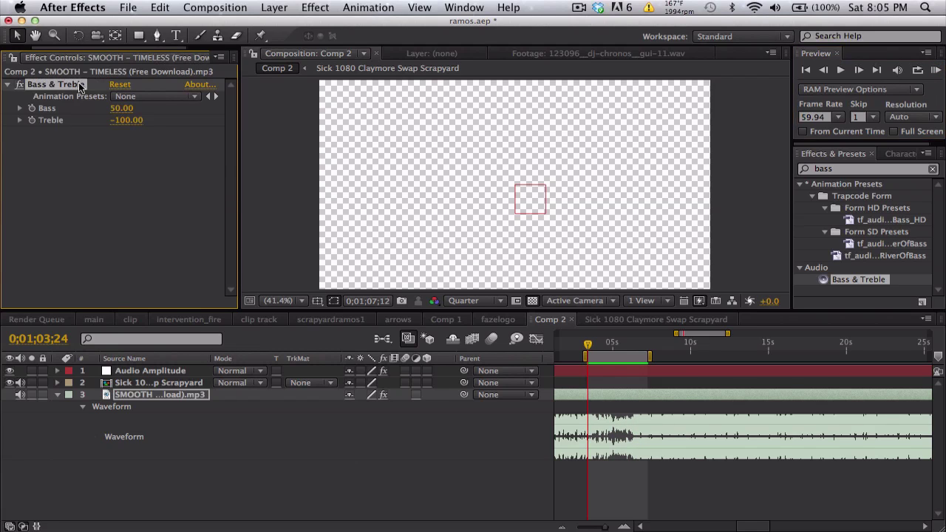
key("Delete")
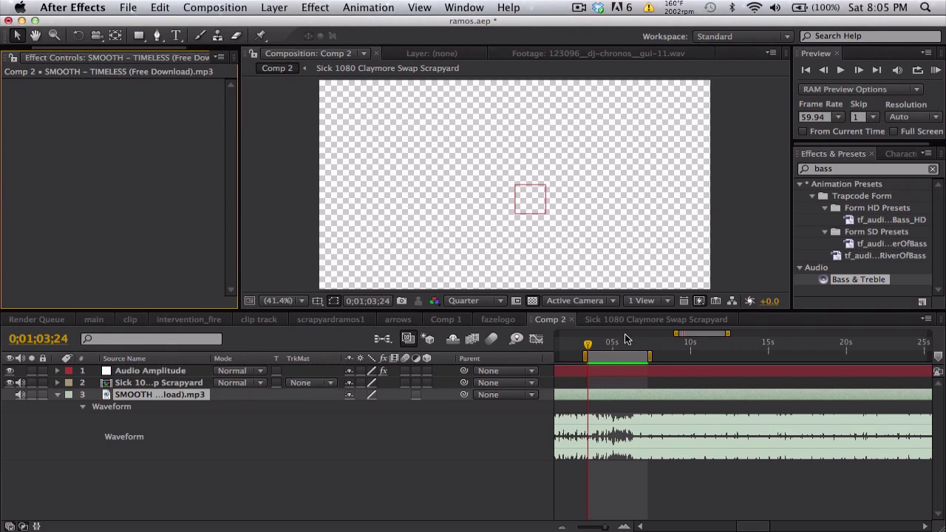
- Slide the gameplay layer later so its footage shows at 0;01;06;18
left_click(627, 342)
left_click_drag(627, 342, 633, 342)
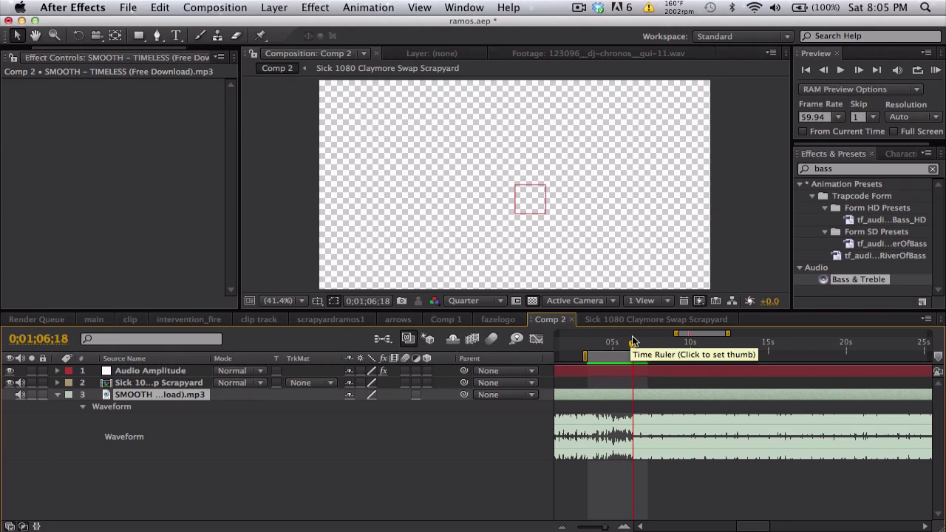
key("minus")
key("minus")
key("minus")
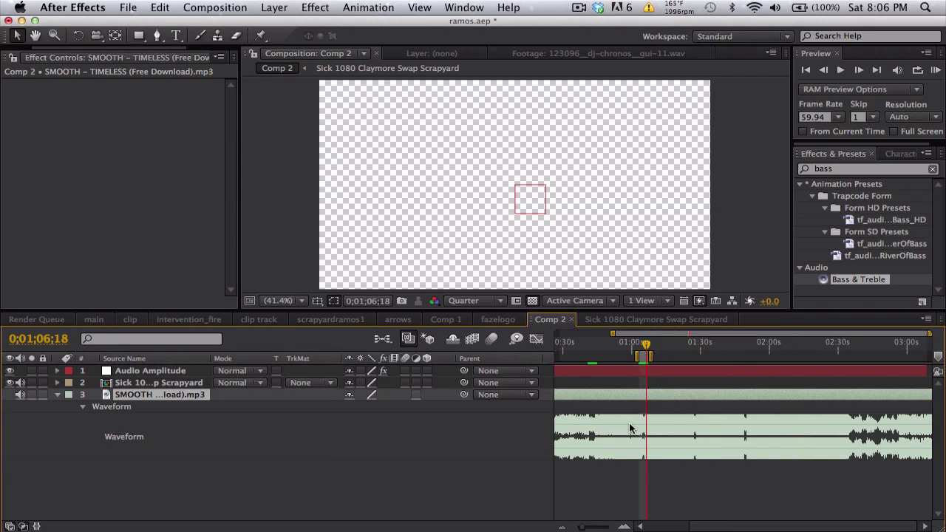
scroll(629, 428, "left", 3)
left_click_drag(596, 383, 713, 382)
key("equal")
key("equal")
key("equal")
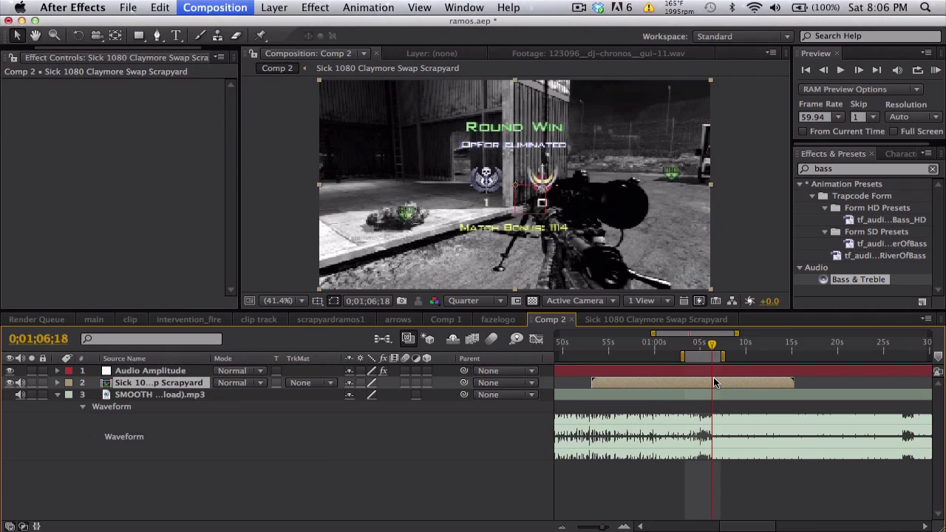
left_click_drag(613, 382, 679, 382)
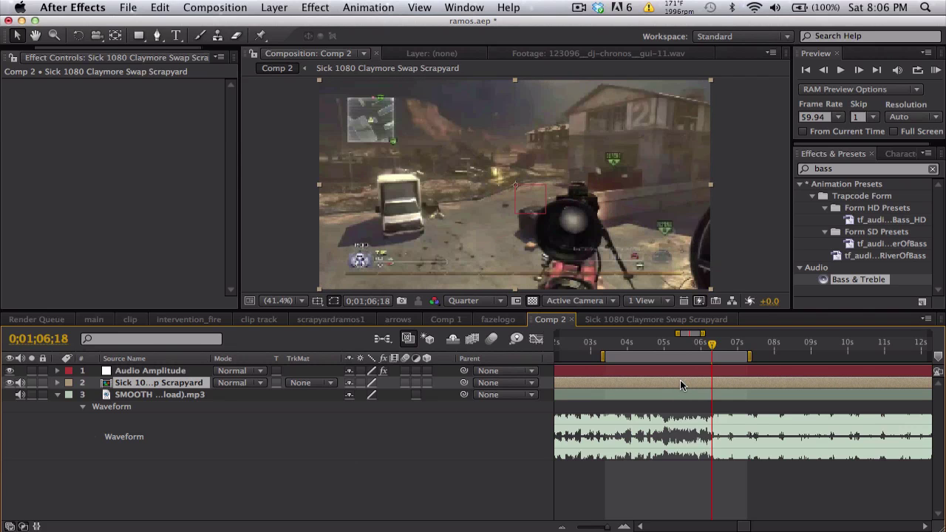
key("minus")
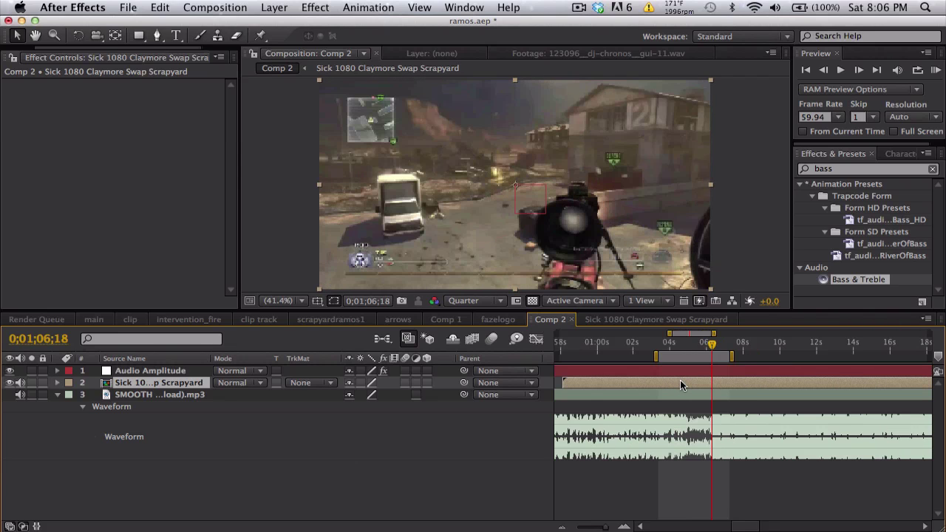
- Split the gameplay layer at 0;01;04;25 and slide the earlier piece left to start sooner
scroll(690, 386, "left", 3)
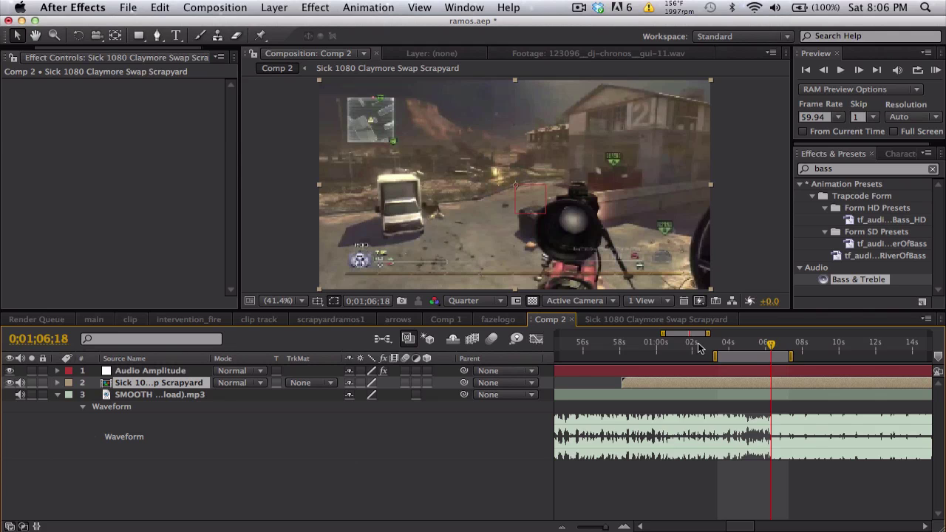
left_click_drag(676, 343, 729, 344)
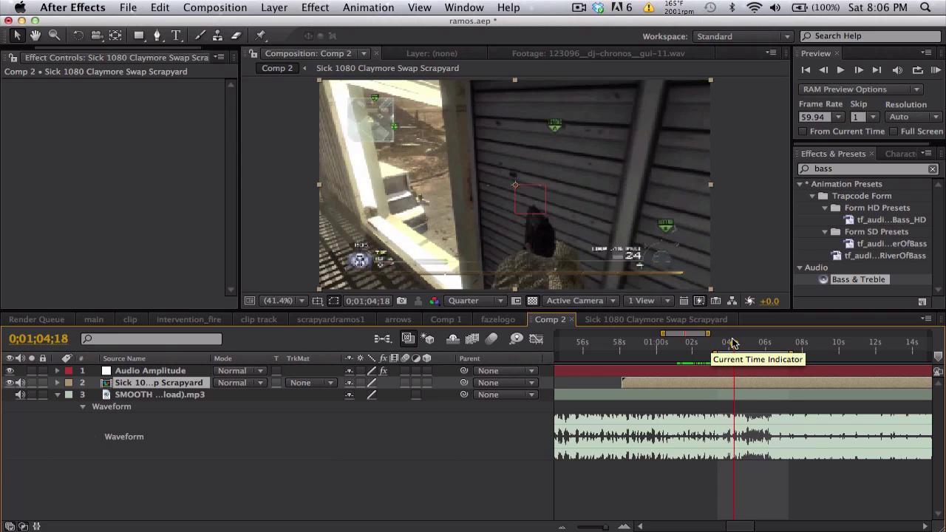
left_click_drag(731, 342, 735, 342)
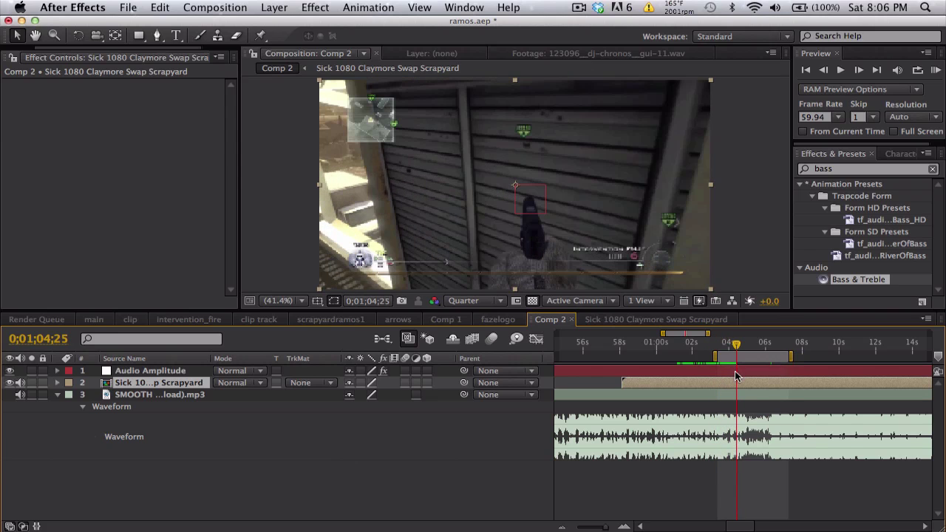
key("super+shift+d")
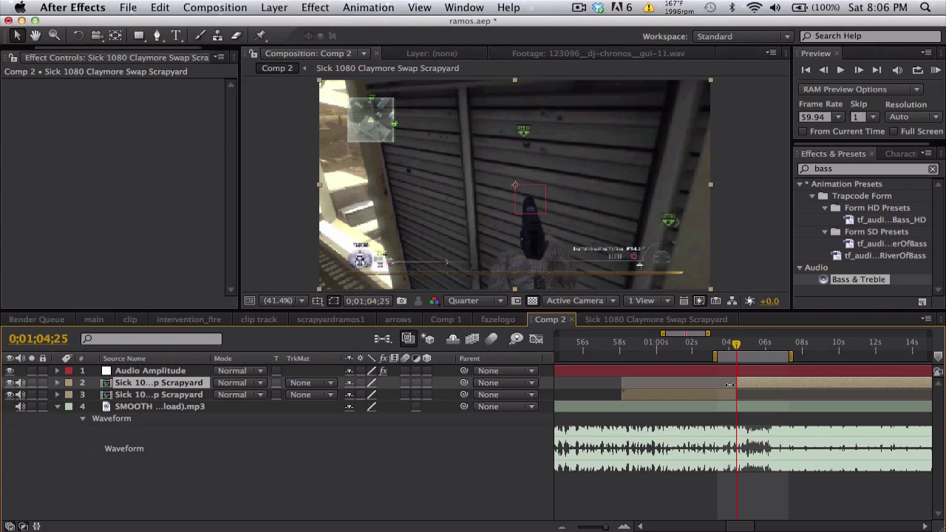
left_click_drag(729, 395, 691, 395)
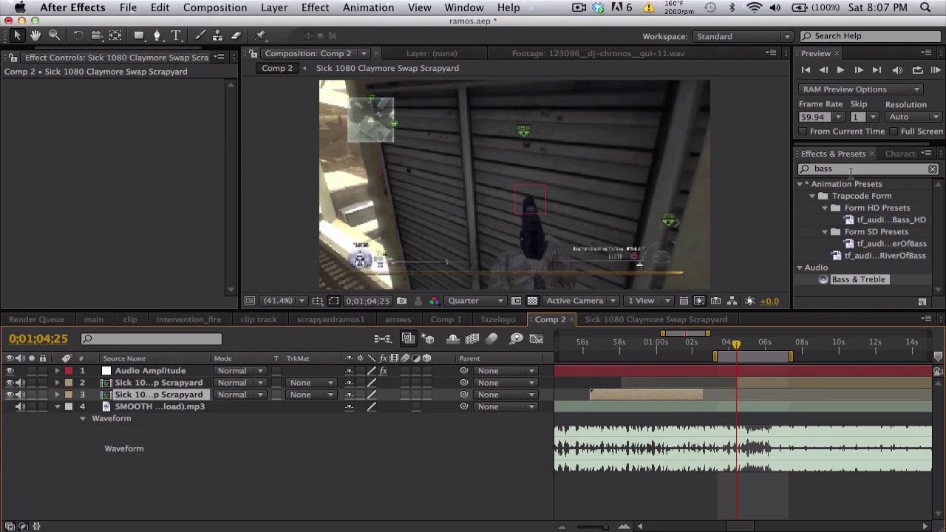
- Apply Twixtor to the earlier gameplay layer 3 with its input frame rate set to 59.94
left_click(816, 168)
type("twi")
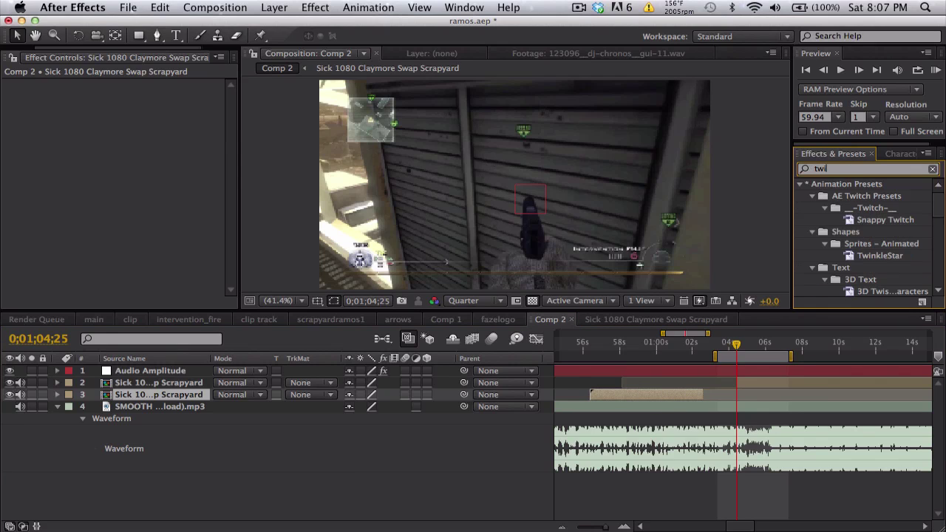
type("xtor")
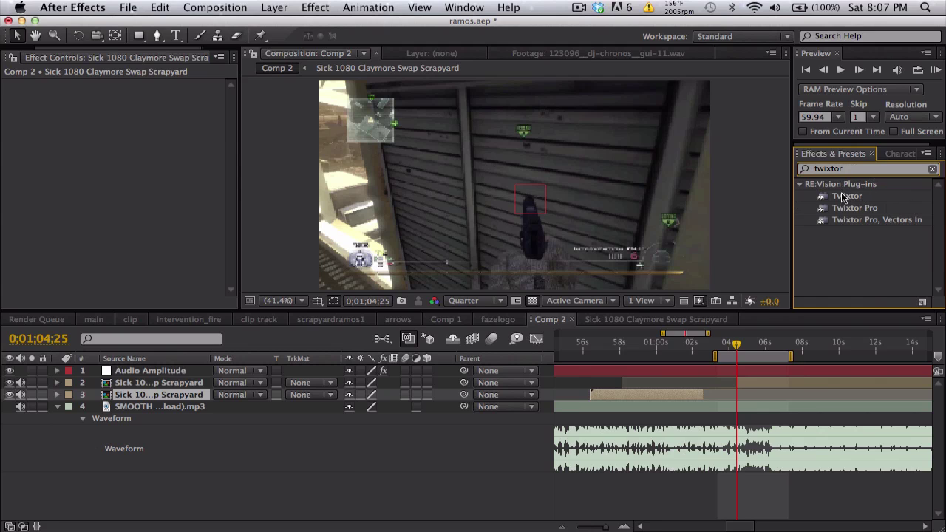
left_click_drag(846, 196, 619, 397)
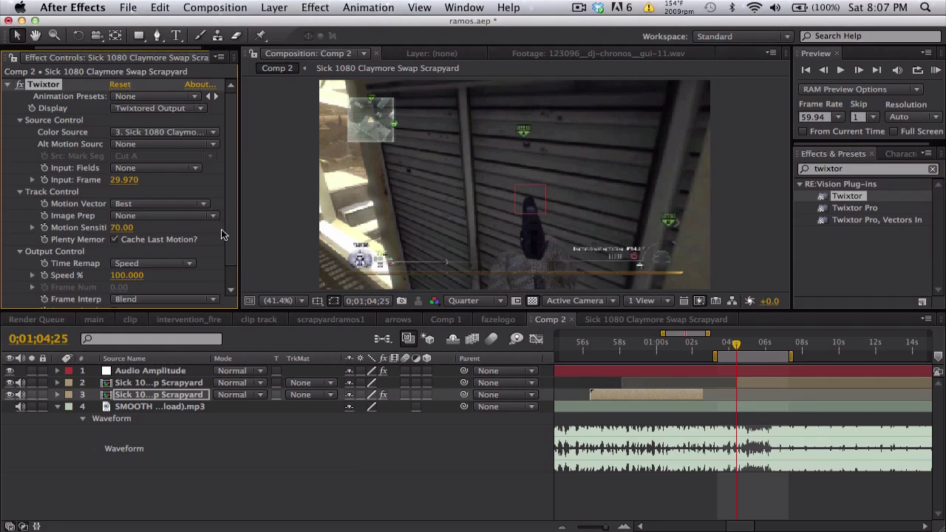
left_click(127, 180)
type("59.94")
key("Return")
- Inspect the Audio Amplitude slider keyframes in the Graph Editor around 0;00;52;43, then return to layer bars
left_click(162, 372)
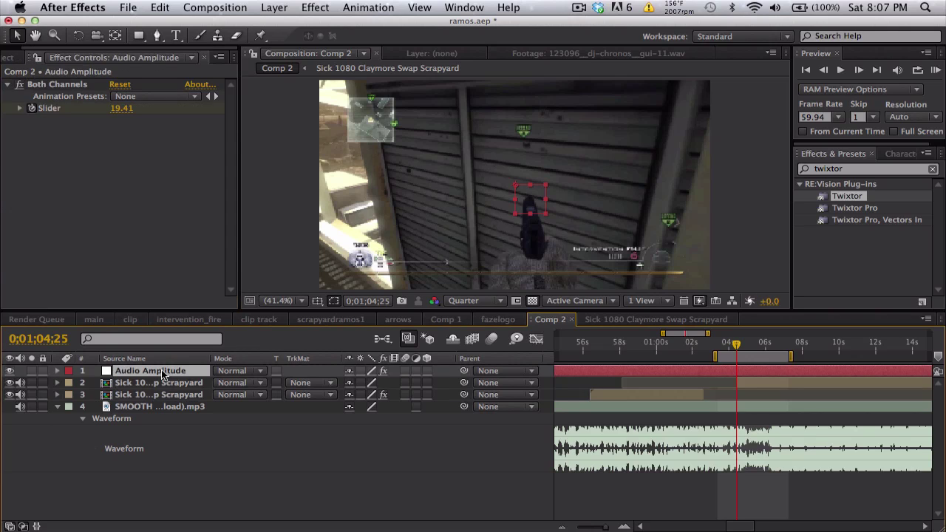
key("u")
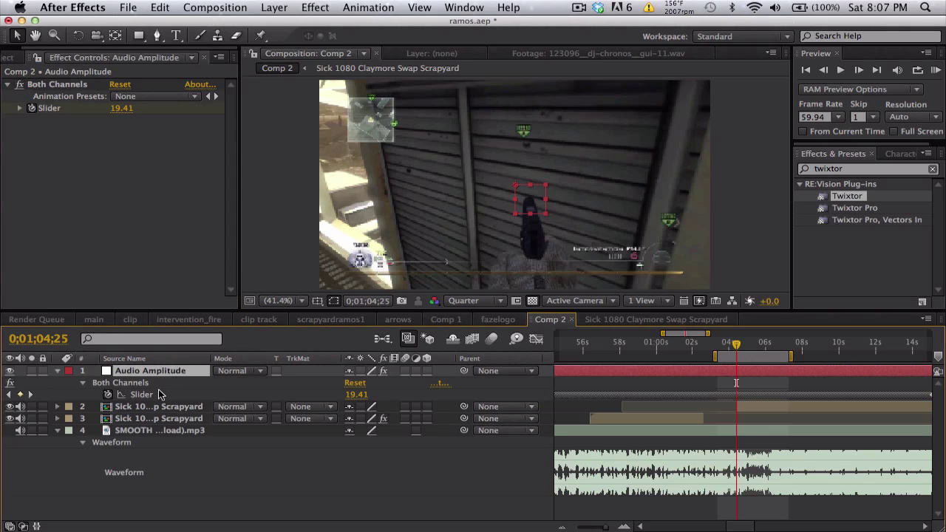
left_click(166, 394)
left_click(536, 339)
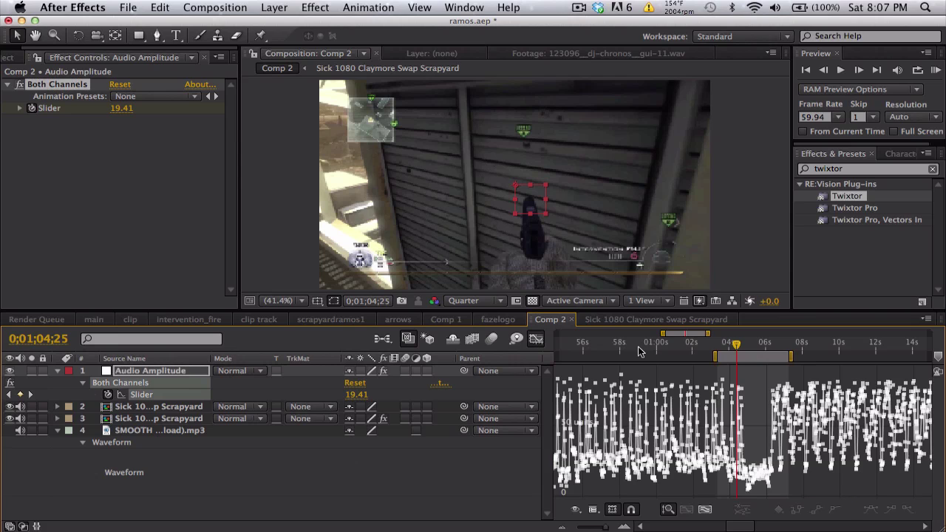
scroll(688, 370, "left", 6)
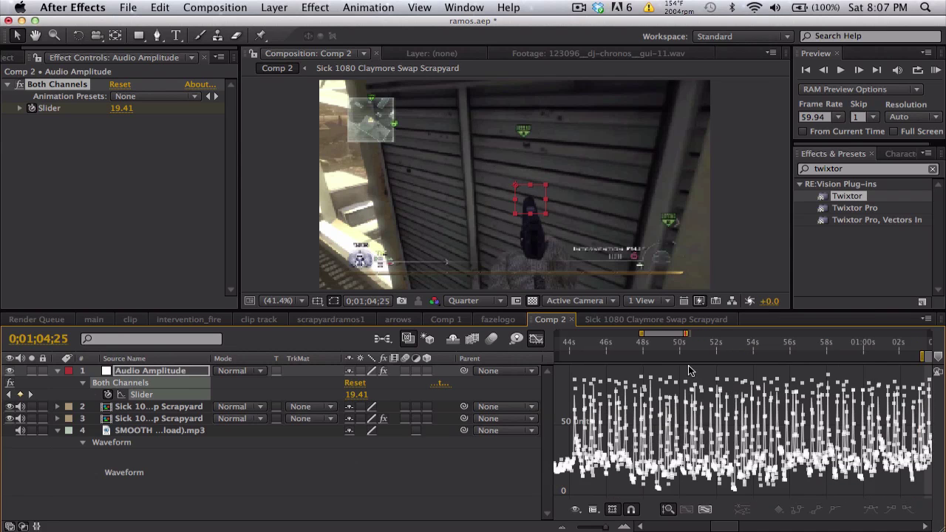
left_click_drag(670, 347, 729, 347)
scroll(739, 373, "right", 2)
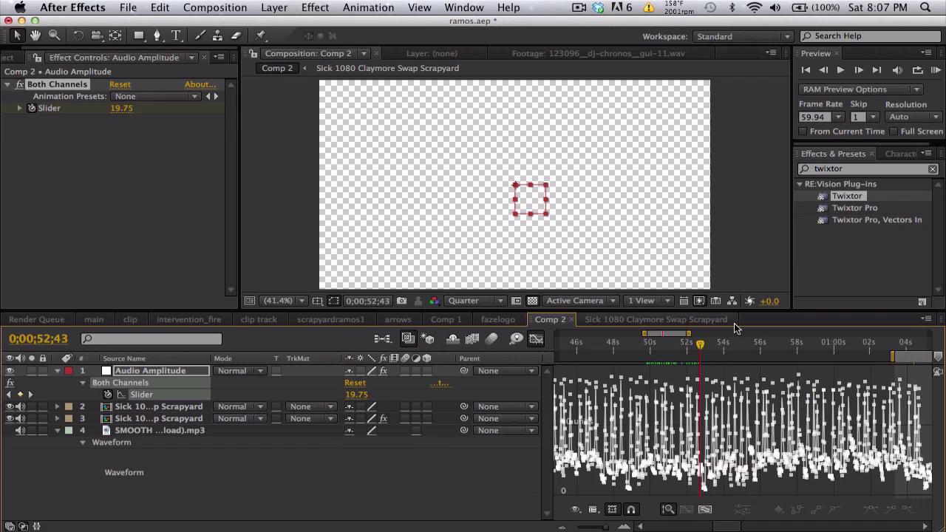
left_click_drag(742, 310, 742, 210)
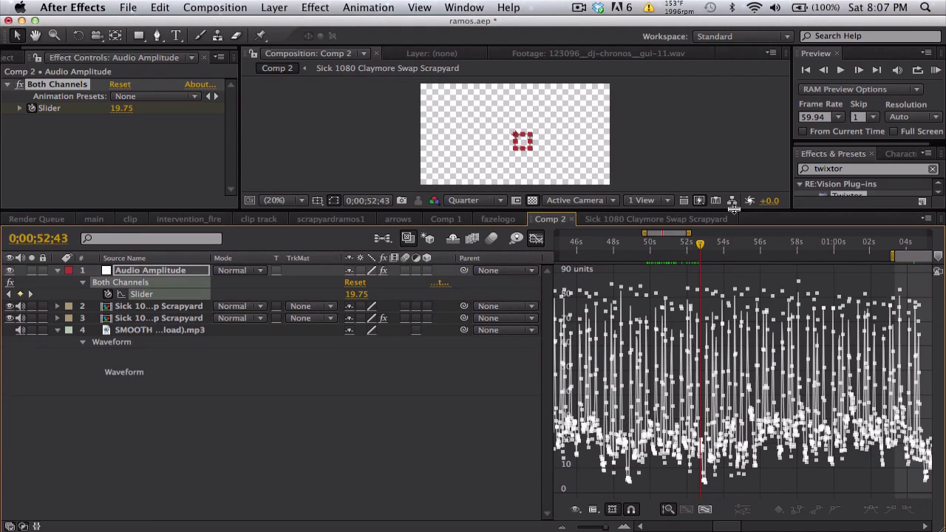
left_click_drag(733, 210, 728, 172)
key("equal")
key("equal")
key("equal")
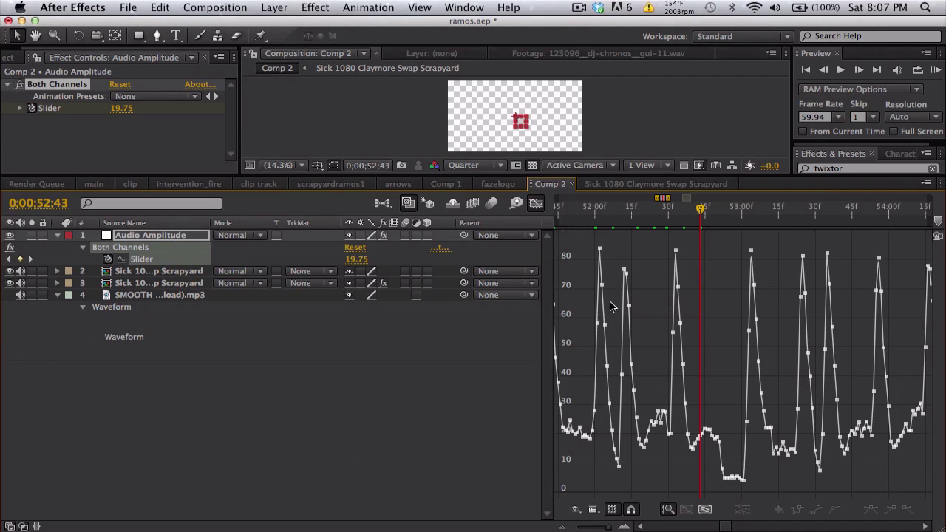
key("minus")
key("minus")
key("minus")
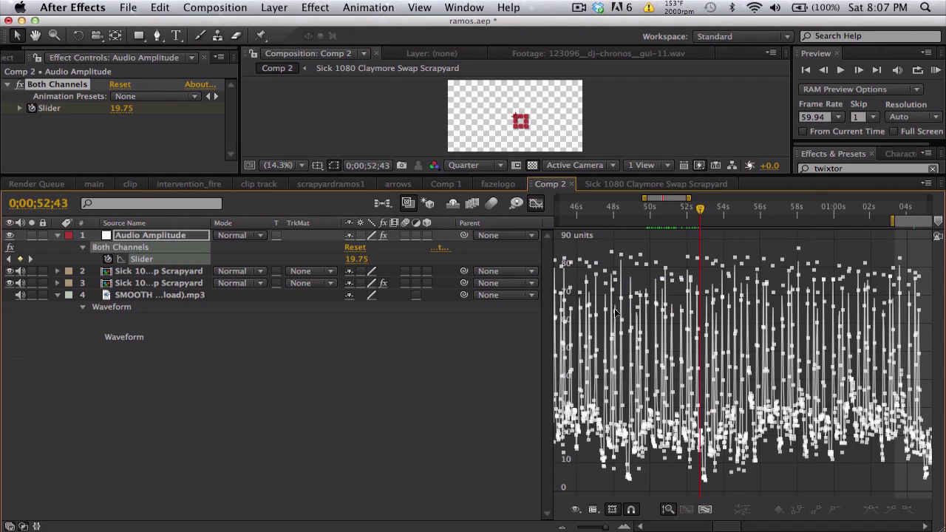
left_click(537, 208)
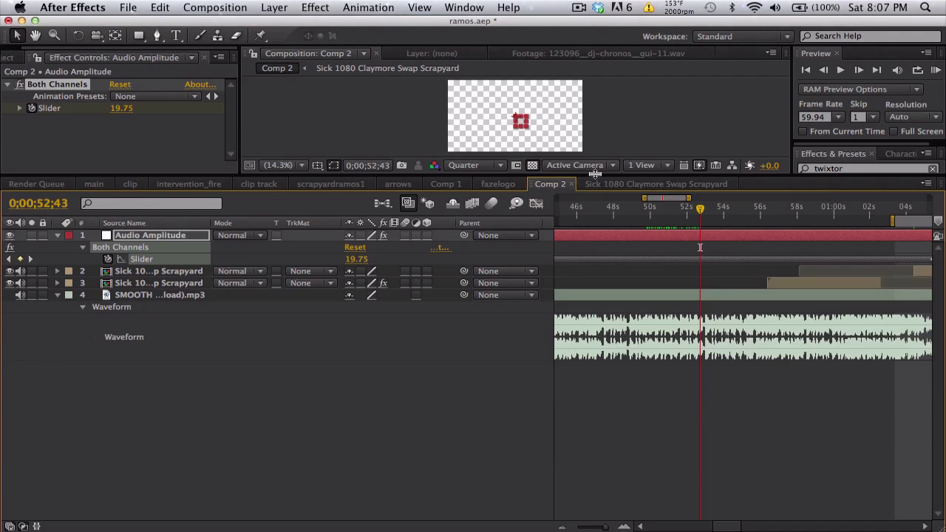
- Drive layer 3's Twixtor Speed % with linear(Audio Amplitude Slider, 40, 70, 1, 100)
left_click_drag(599, 178, 598, 252)
left_click(804, 358)
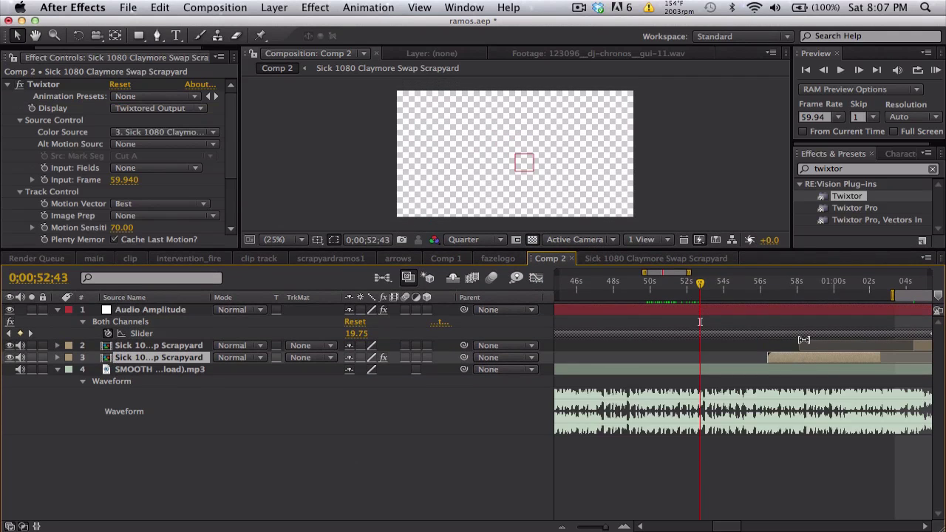
scroll(204, 204, "down", 3)
scroll(205, 203, "down", 2)
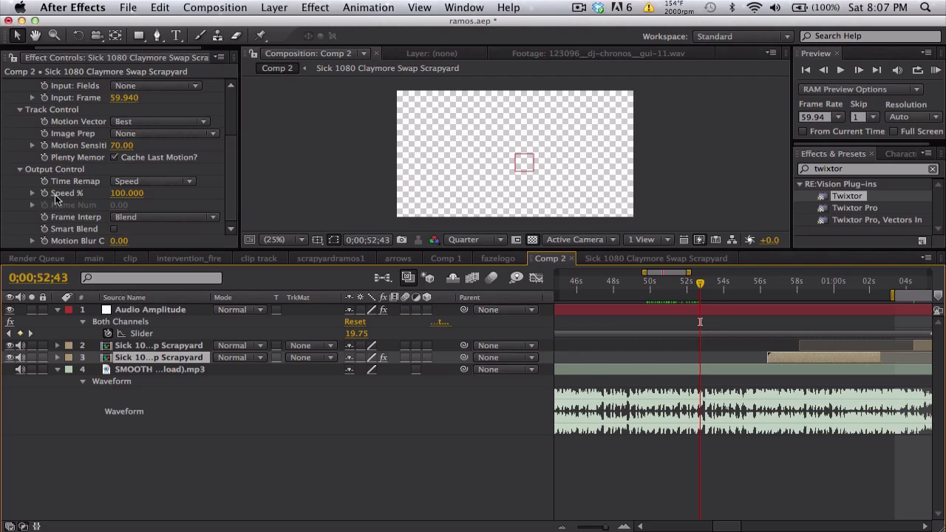
left_click(44, 193, "alt")
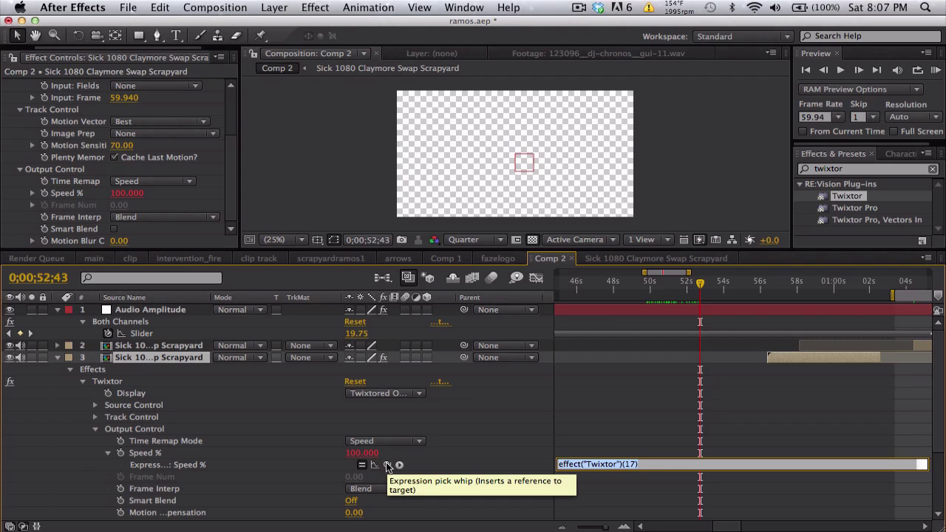
type("linear(")
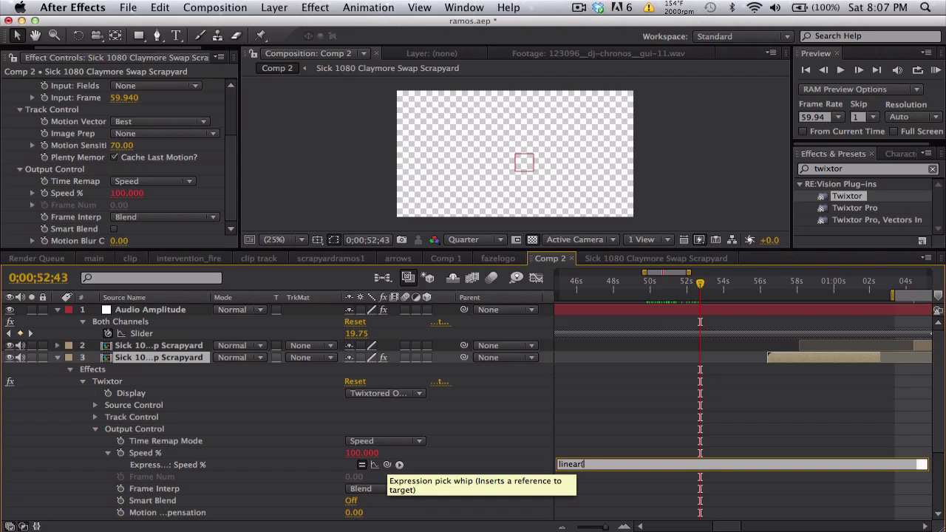
left_click_drag(387, 464, 188, 338)
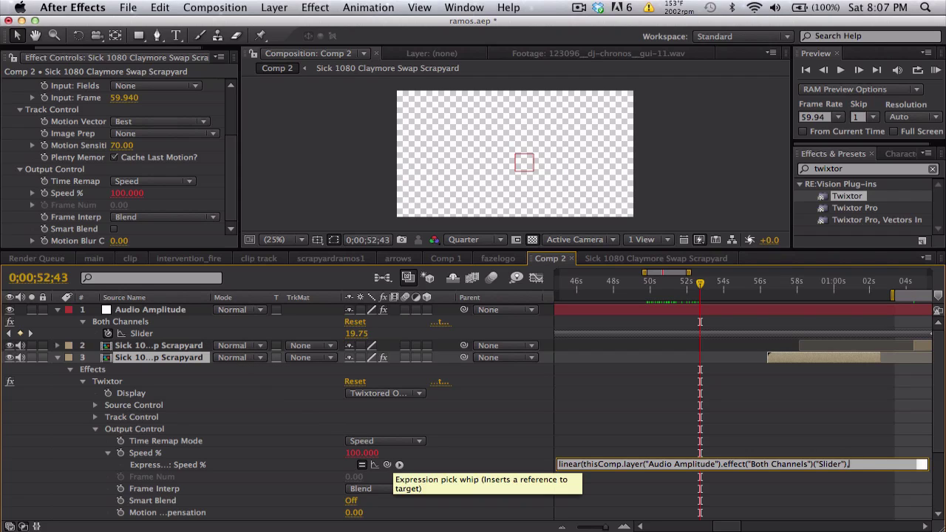
type(",70")
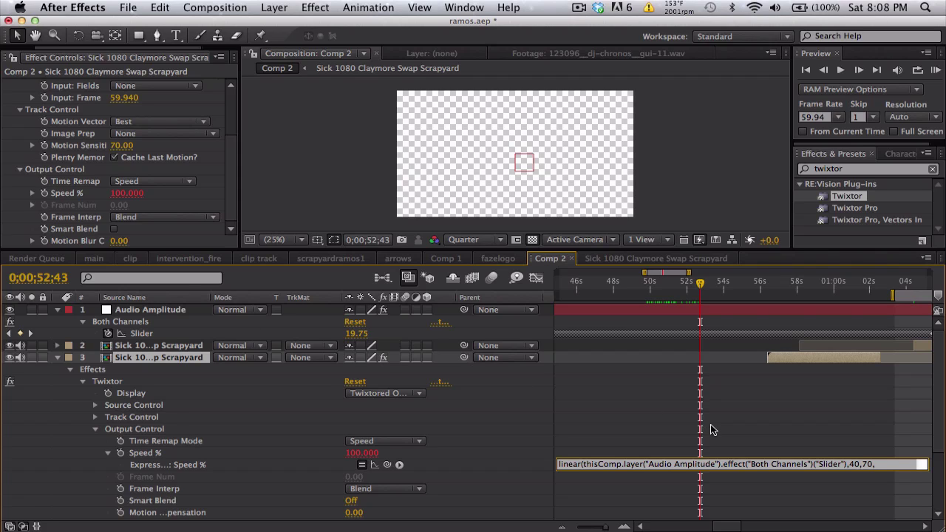
type(",100")
- Commit the Speed % expression, then scrub and play from about 56–58 seconds to check it
left_click(891, 445)
left_click(770, 289)
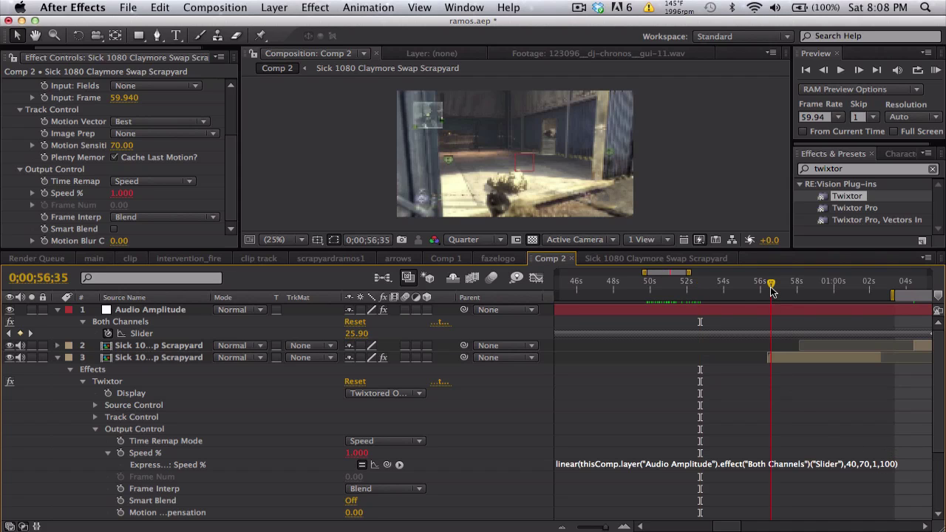
left_click(778, 288)
left_click_drag(778, 288, 796, 286)
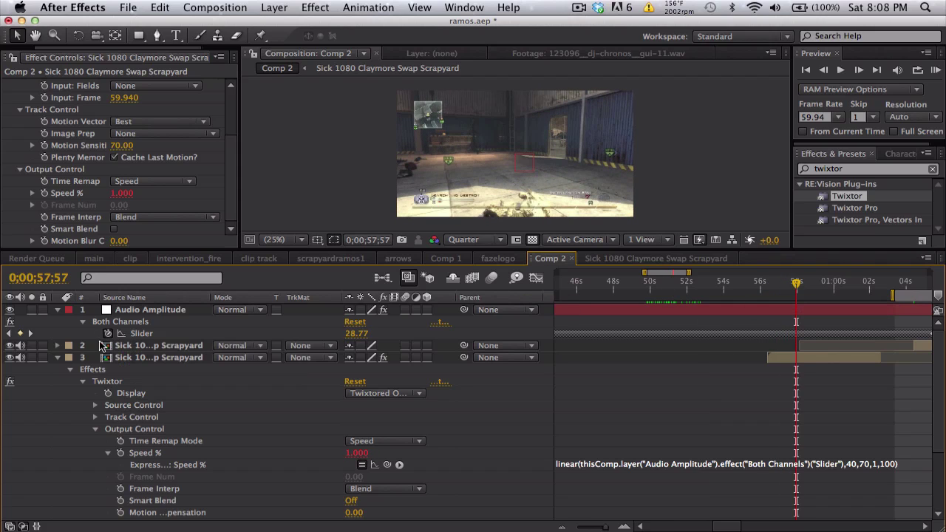
left_click(58, 358)
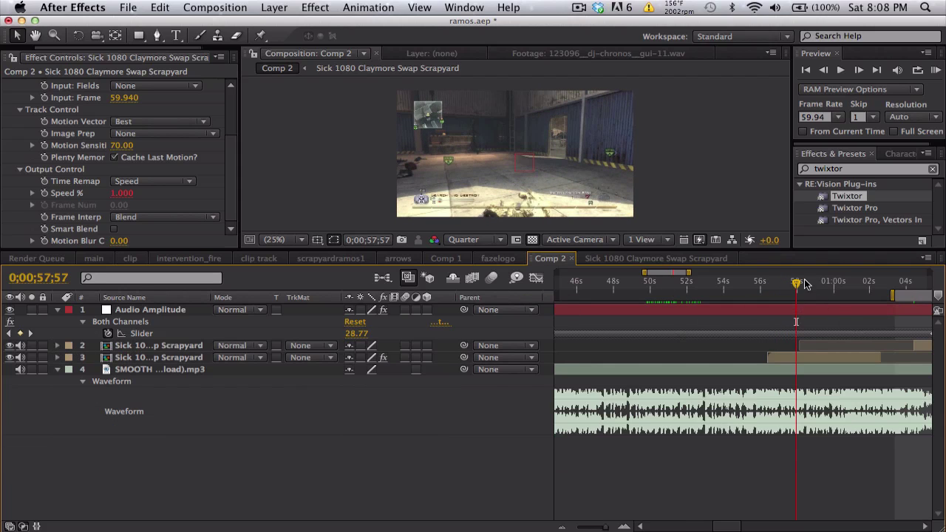
left_click_drag(796, 283, 806, 282)
key("space")
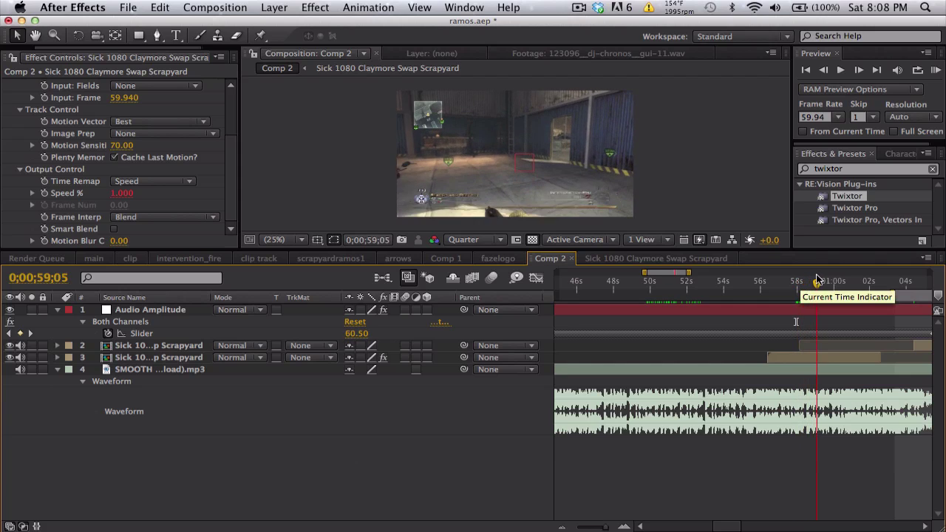
scroll(813, 325, "right", 5)
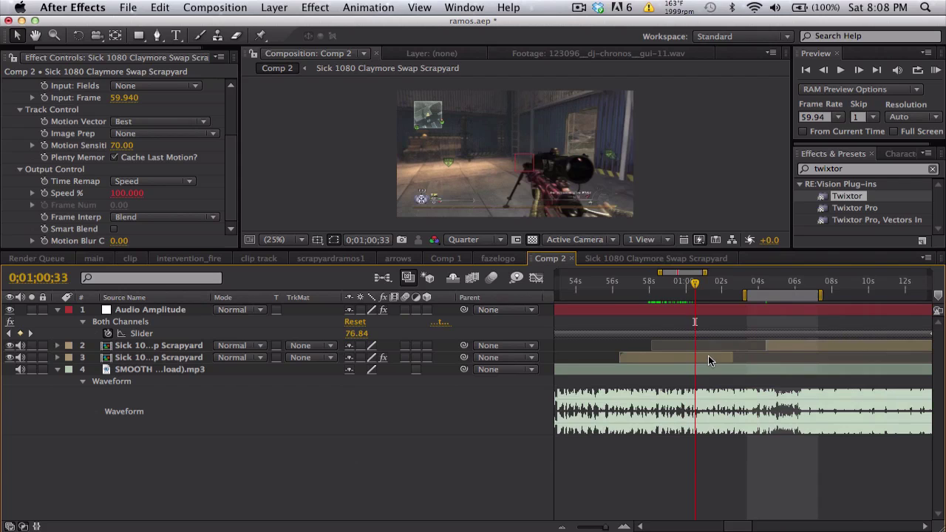
- Slide layer 3's gameplay clip earlier, extend its end, and check Speed % at 0;01;04;24
left_click(680, 361)
left_click_drag(680, 362, 656, 363)
left_click_drag(711, 353, 765, 354)
left_click(764, 284)
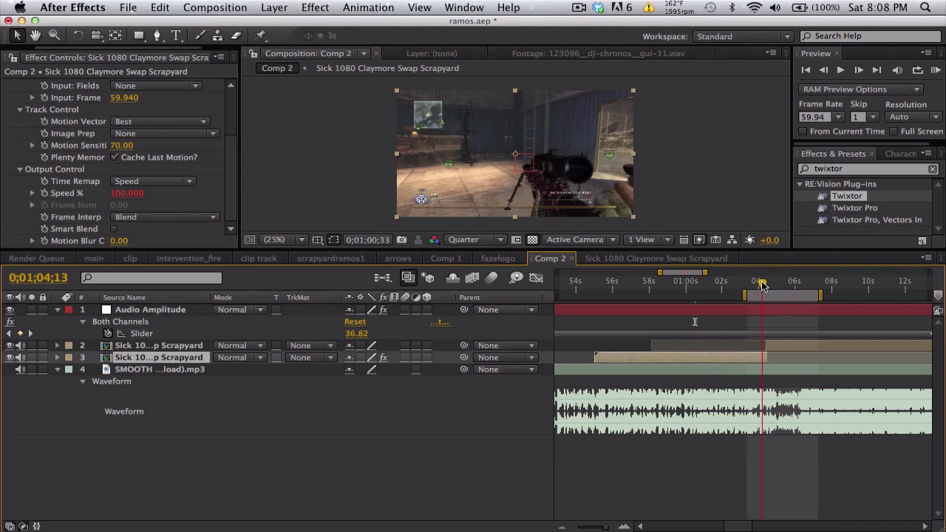
key("equal")
key("equal")
key("equal")
key("equal")
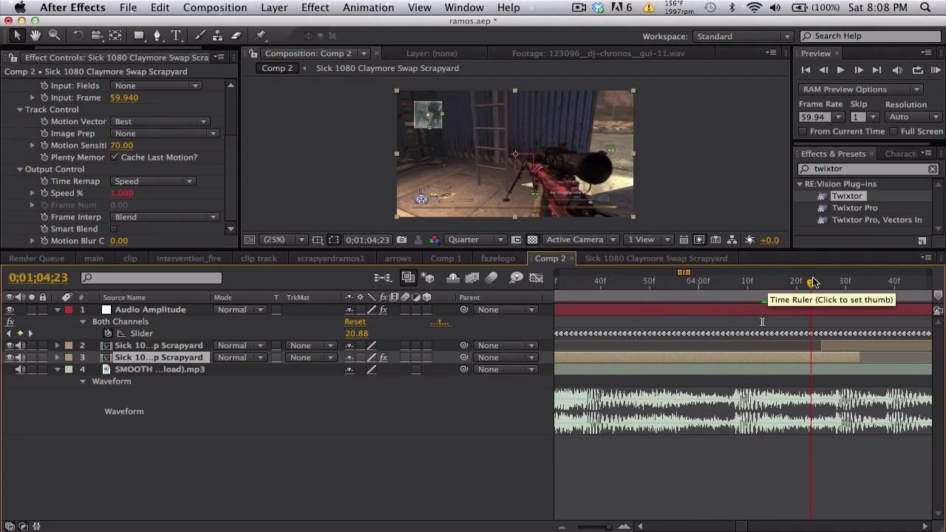
left_click(817, 283)
- Change the Speed % expression's maximum speed argument from 100 to 200
key("e")
key("e")
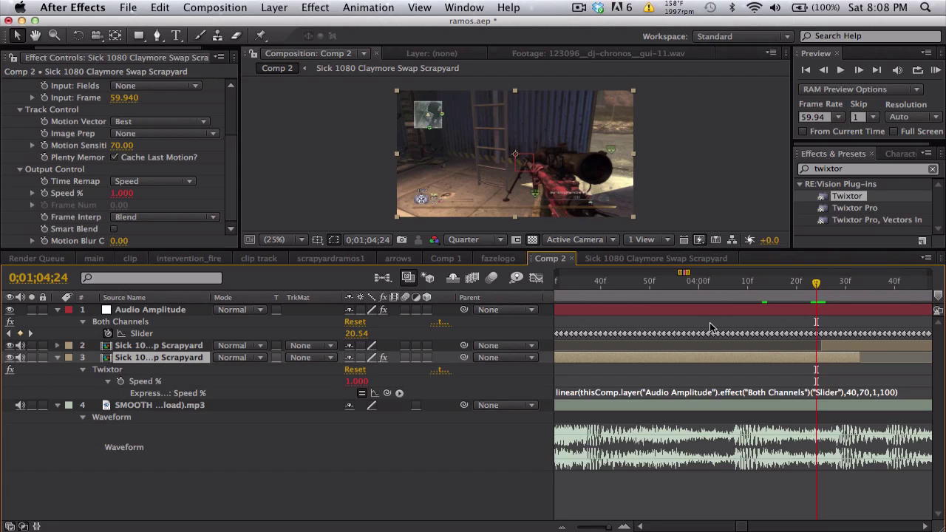
left_click(890, 395)
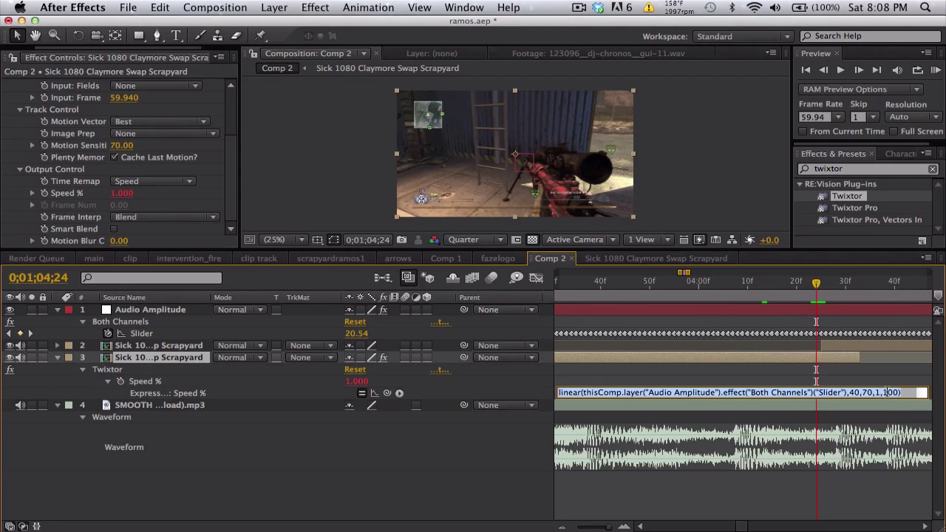
left_click(884, 393)
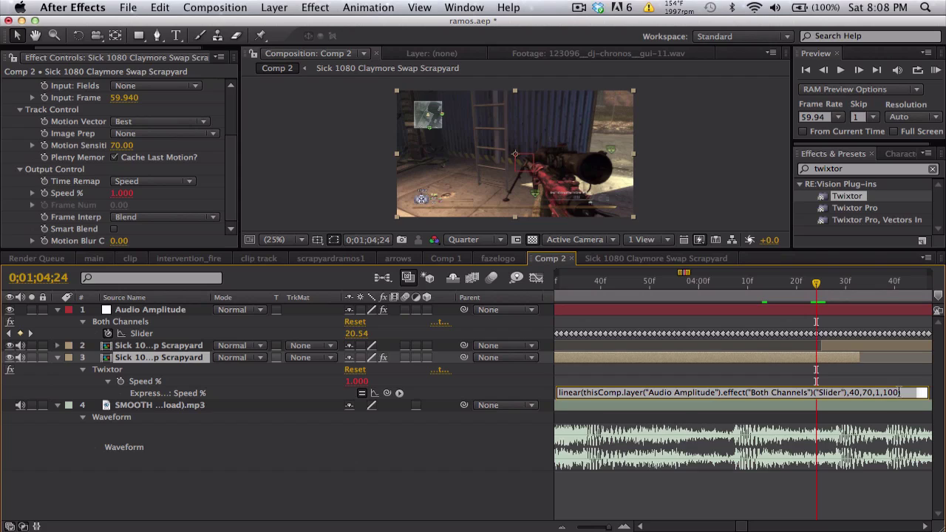
key("BackSpace")
type("2")
left_click(869, 382)
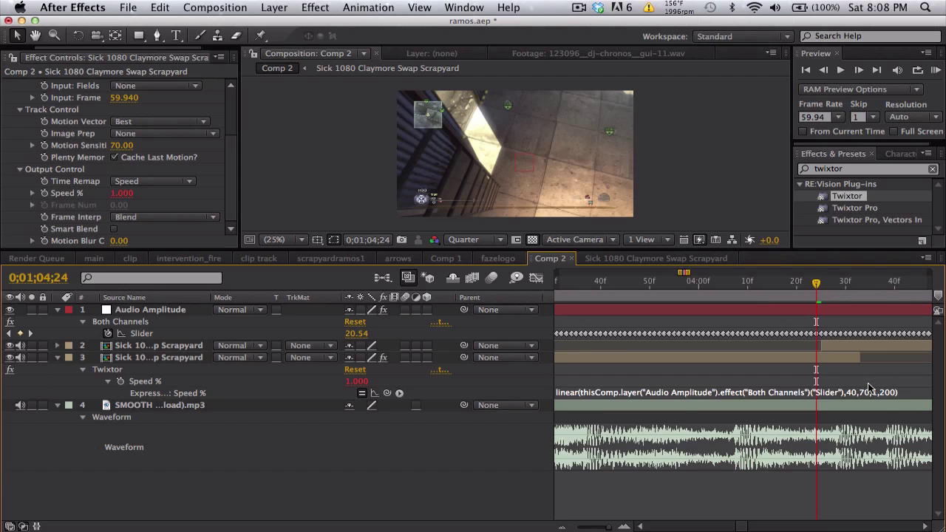
- Raise the maximum speed to 400, then zoom the timeline out and return to about 55 seconds
left_click(876, 393)
left_click(886, 392)
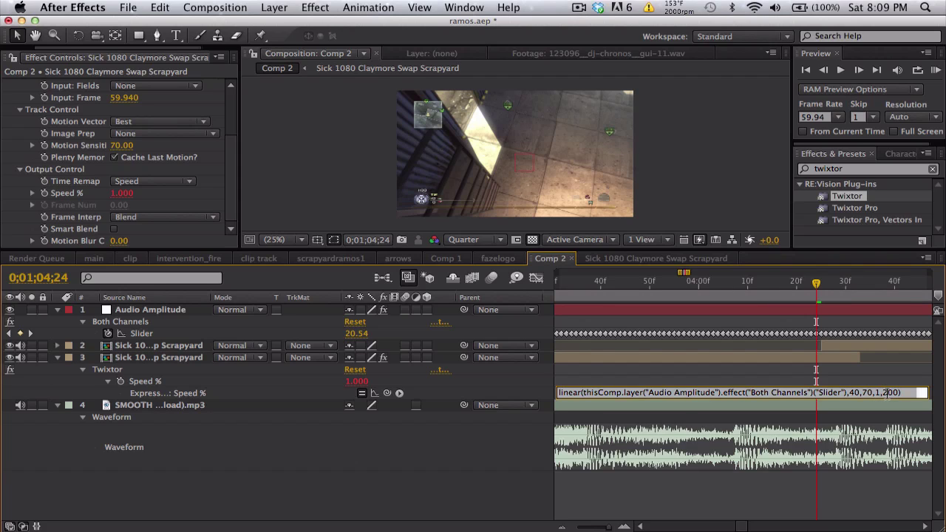
key("BackSpace")
type("4")
left_click(891, 383)
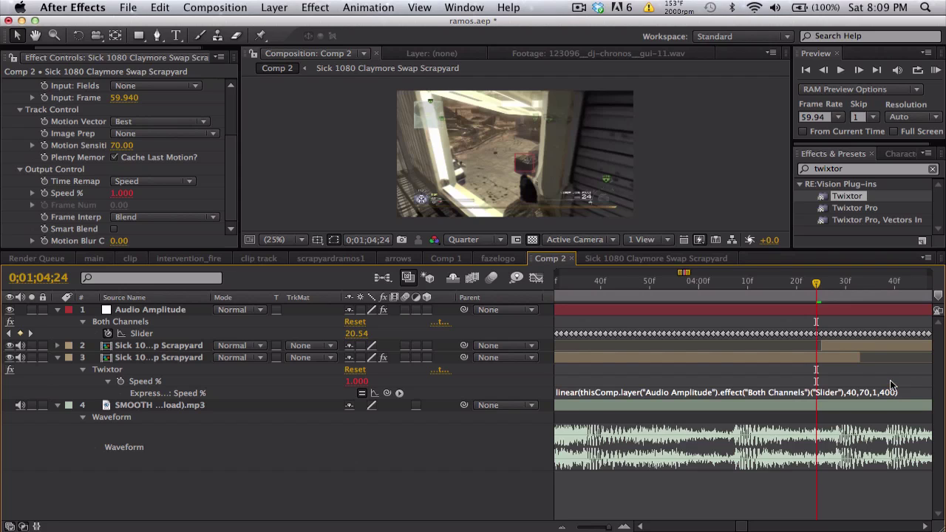
key("minus")
key("minus")
key("minus")
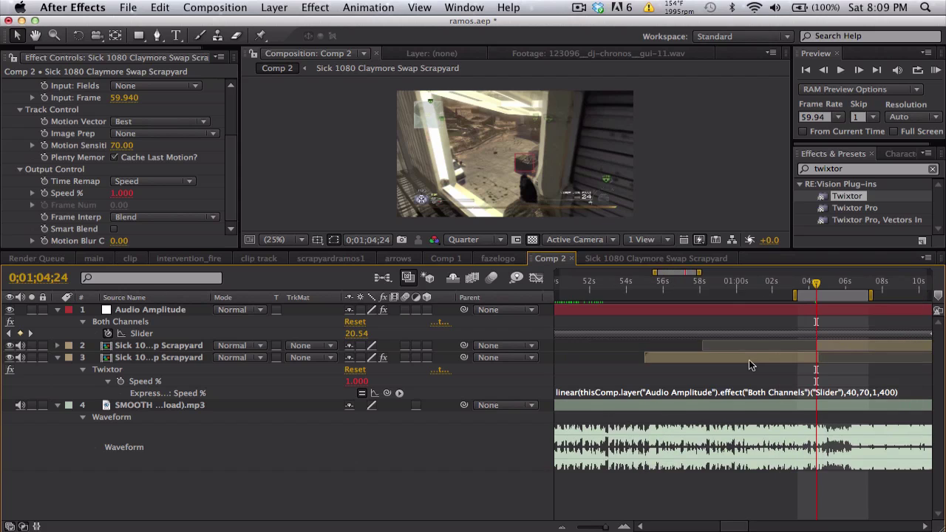
left_click(640, 287)
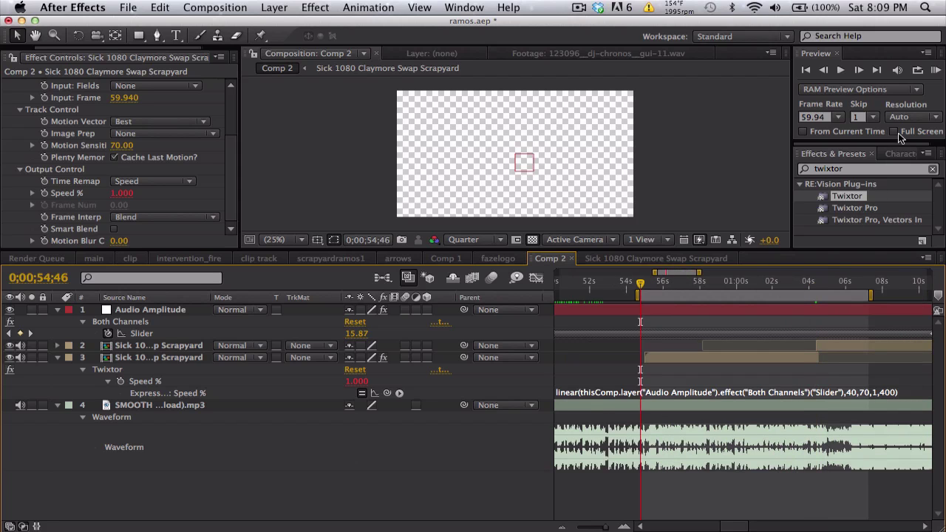
- RAM preview the audio-driven Twixtor speed ramp from about 0;00;54, then stop it
left_click(935, 71)
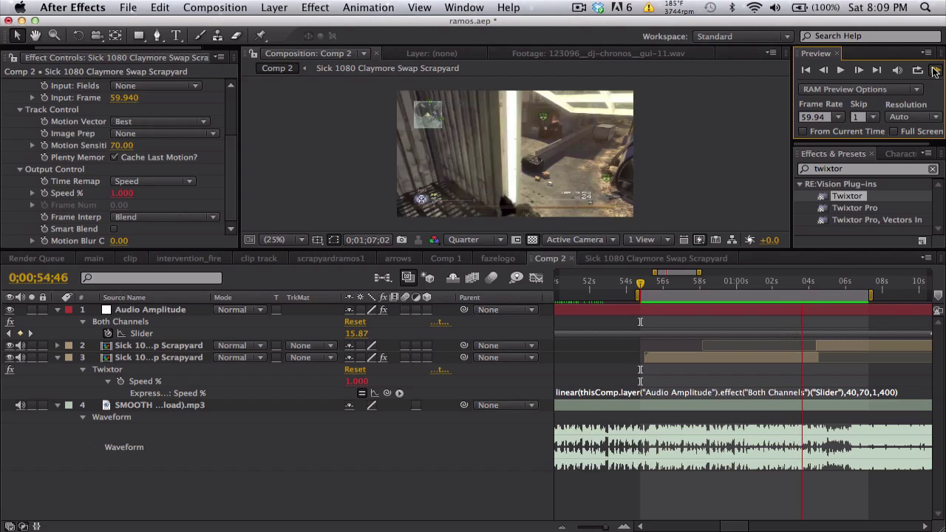
left_click(935, 71)
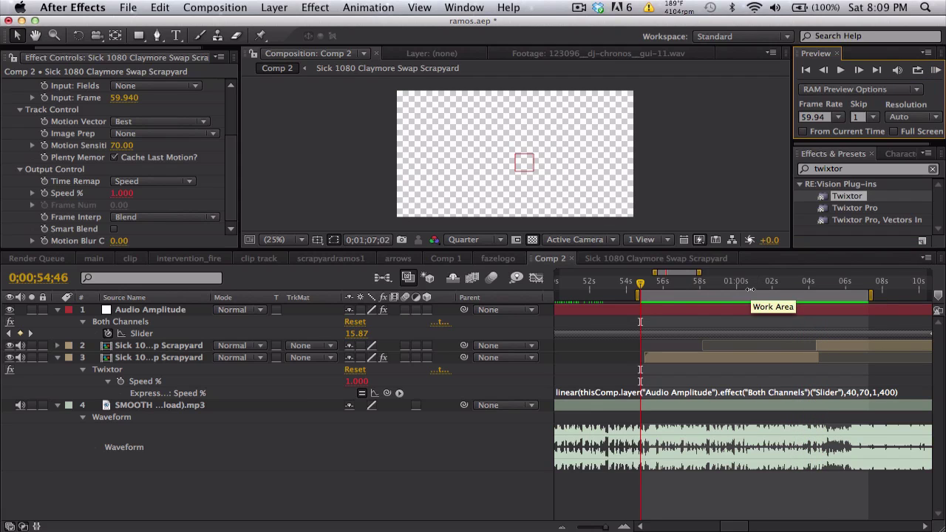
- Slide the lower Scrapyard clip later to about 0;00;59, trim its end, and scrub to 1;04;24
left_click(730, 364)
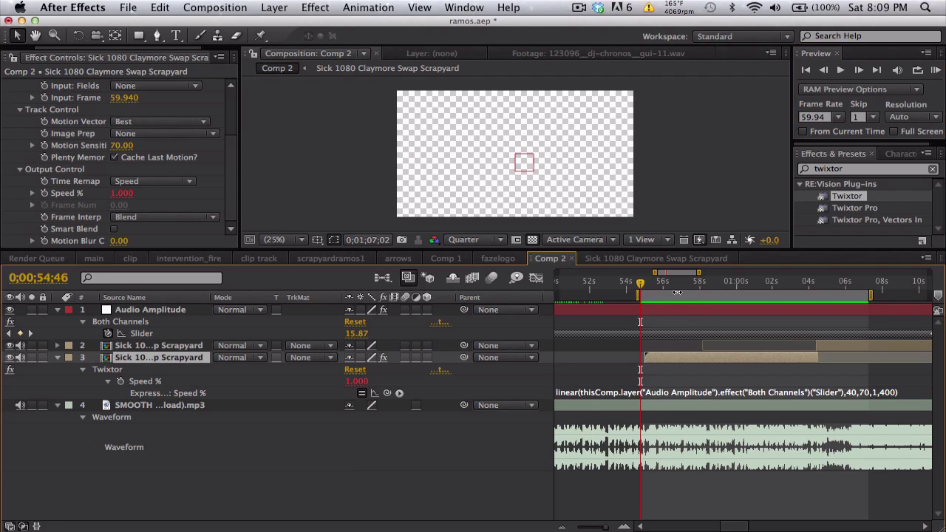
left_click_drag(669, 284, 699, 286)
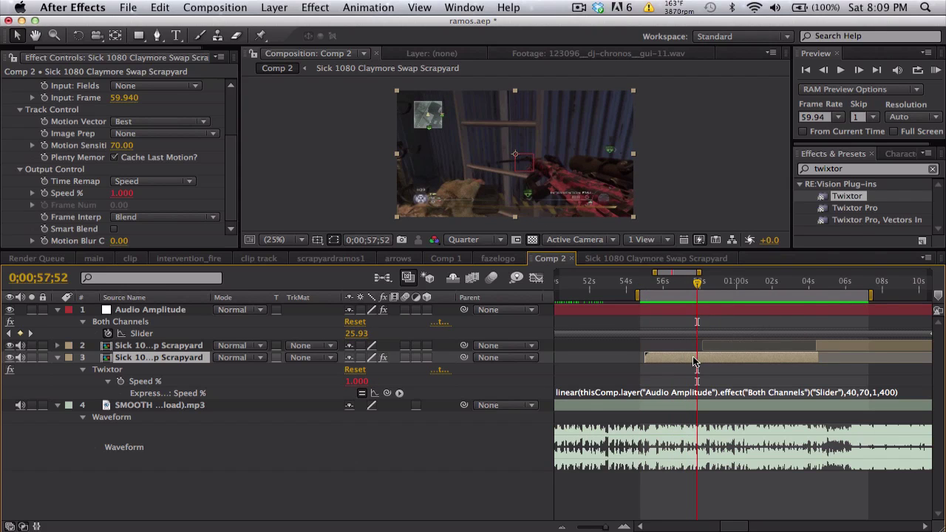
left_click_drag(714, 357, 788, 358)
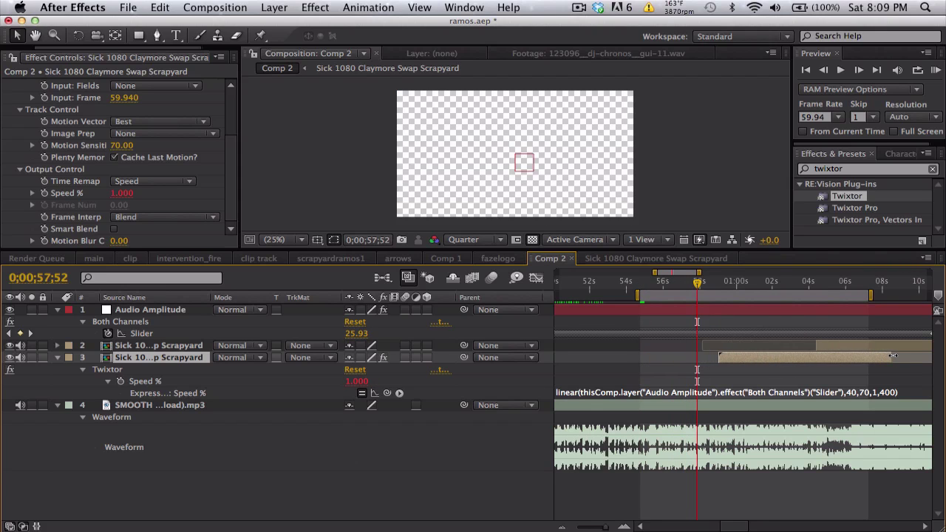
left_click_drag(890, 355, 819, 360)
left_click(815, 286)
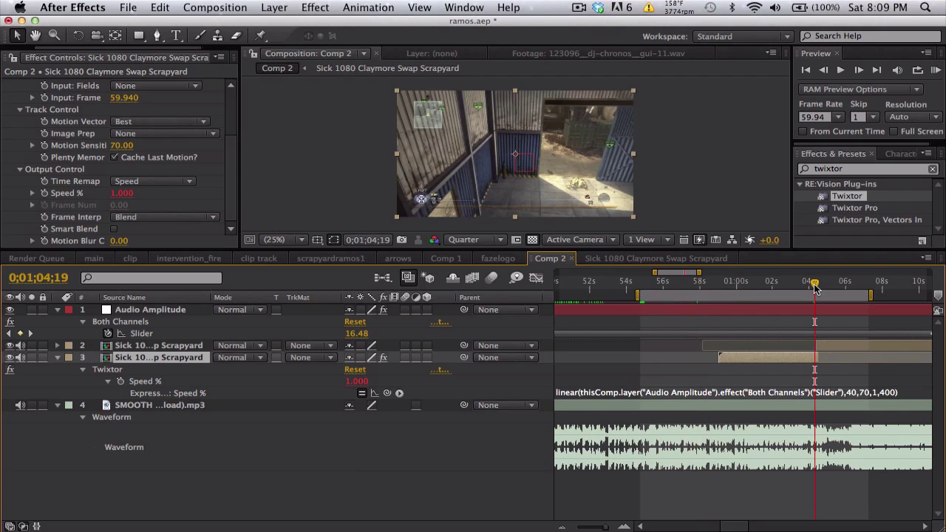
scroll(815, 287, "up", 3)
left_click_drag(815, 287, 826, 287)
- Change the Speed % expression's maximum speed from 400 to 500
left_click(896, 392)
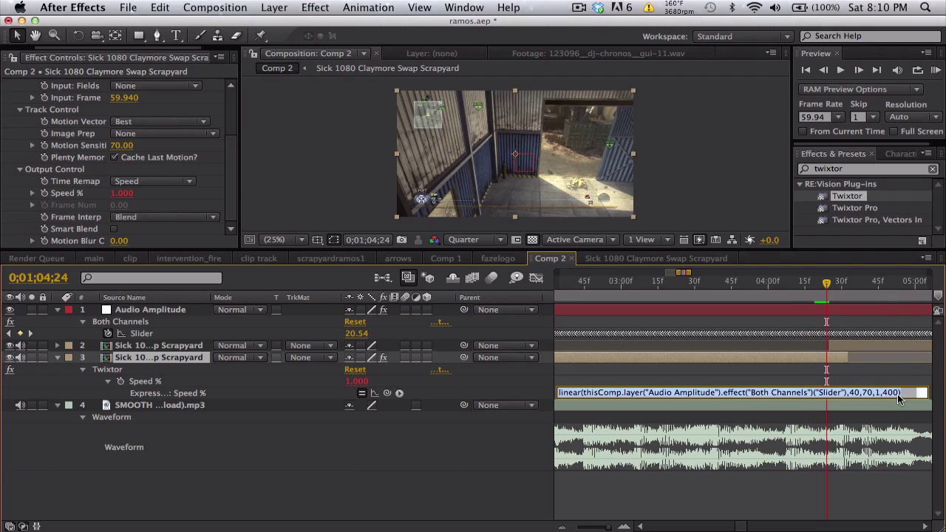
left_click(889, 392)
key("BackSpace")
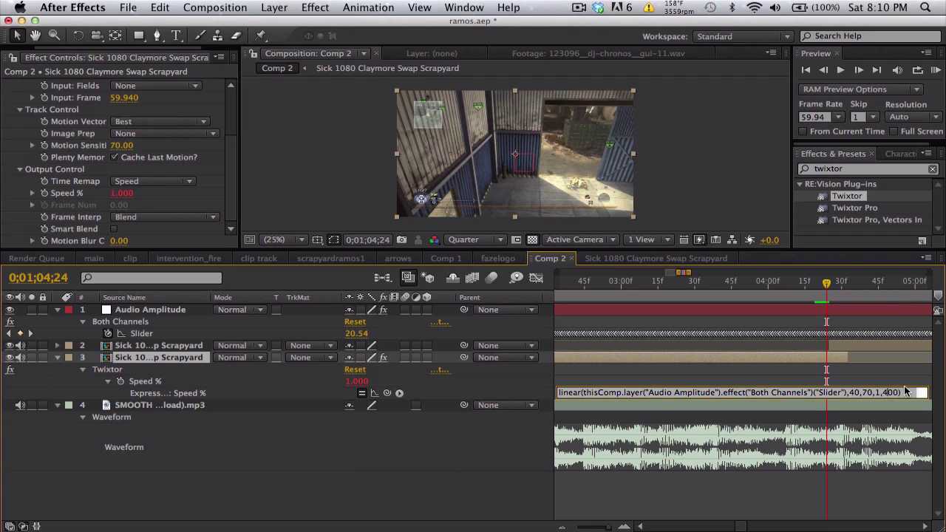
type("5")
left_click(886, 372)
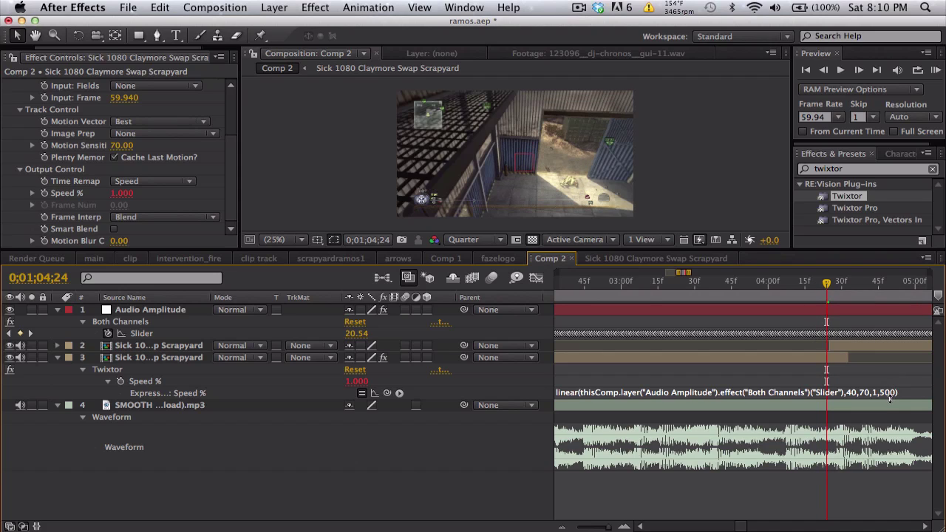
- Raise the maximum speed to 700 and zoom the timeline back out to seconds
left_click(883, 392)
left_click(886, 392)
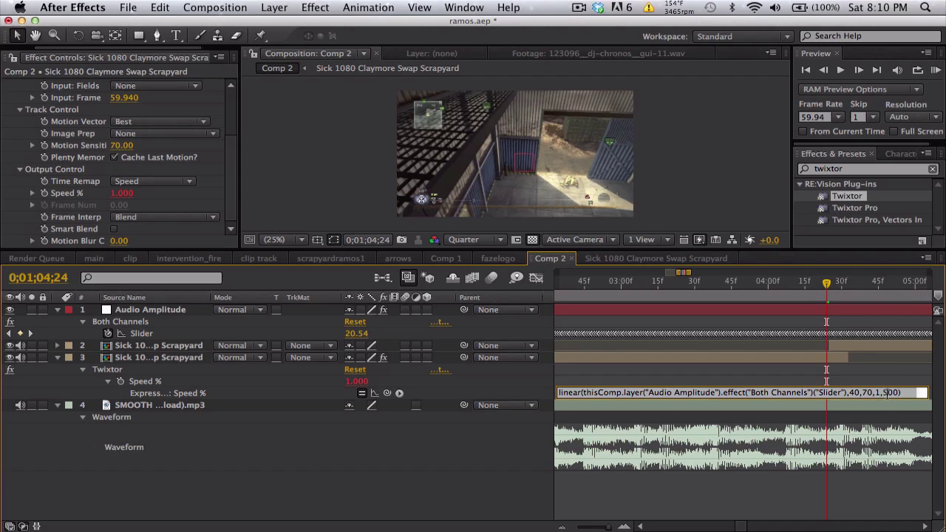
key("BackSpace")
type("7")
left_click(885, 384)
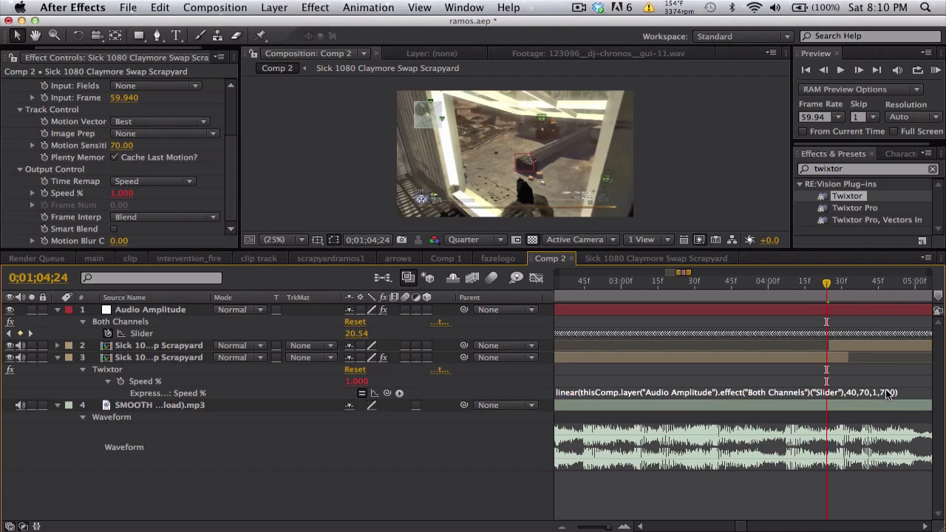
key("minus")
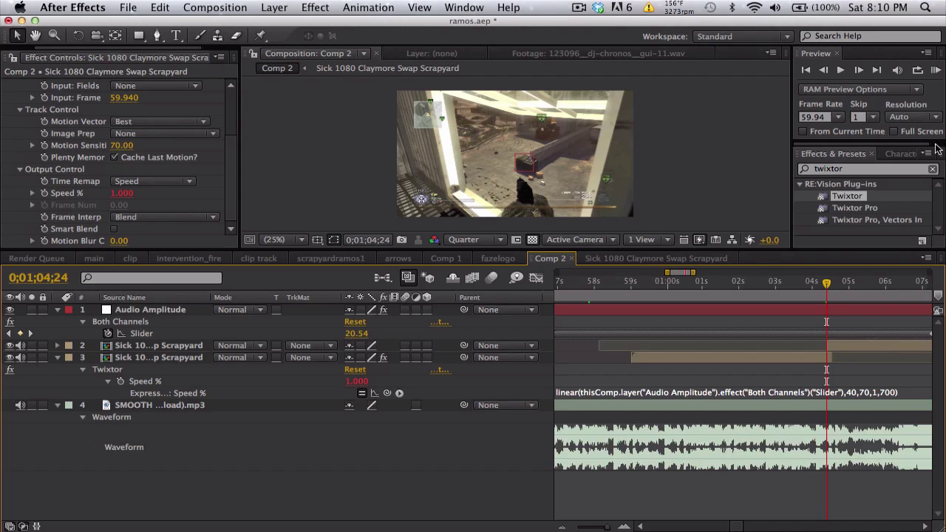
- RAM preview the 700-max speed ramp from 58 seconds, then zoom out and park at 1;01;51
left_click(613, 283)
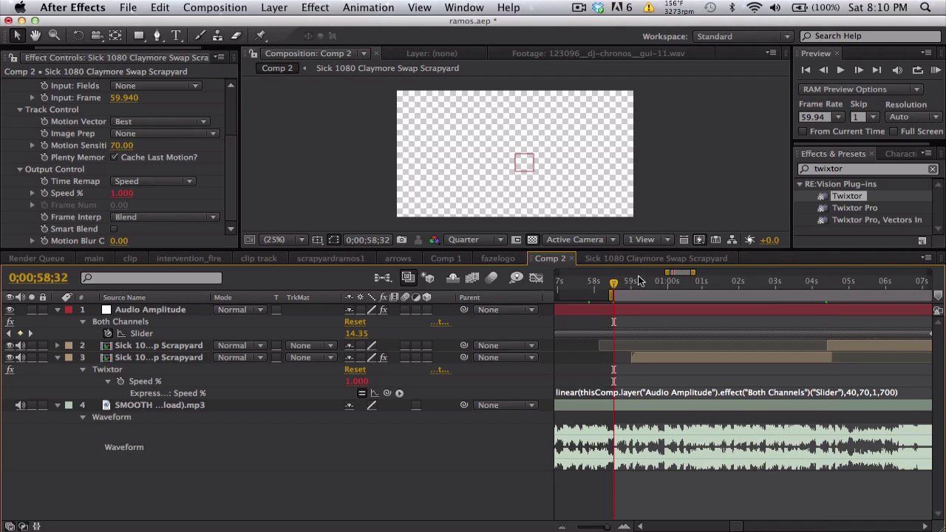
left_click(934, 70)
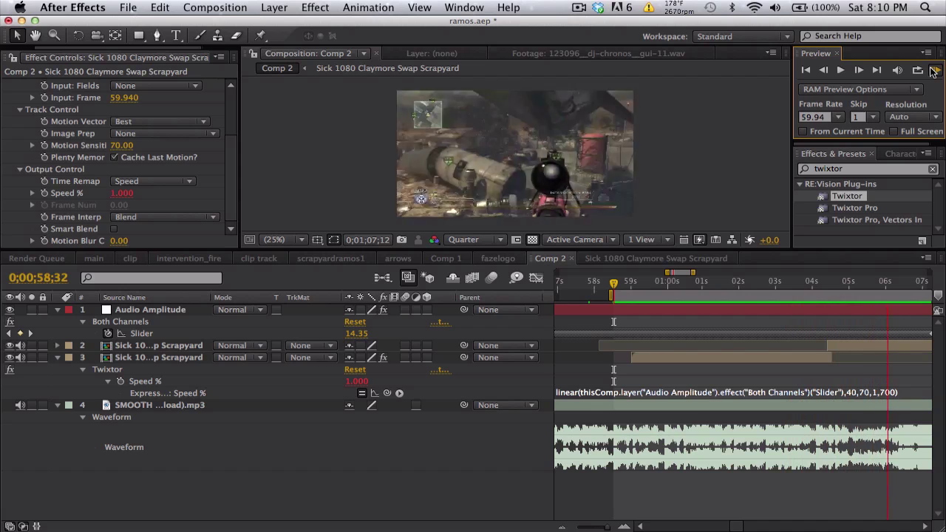
key("space")
key("minus")
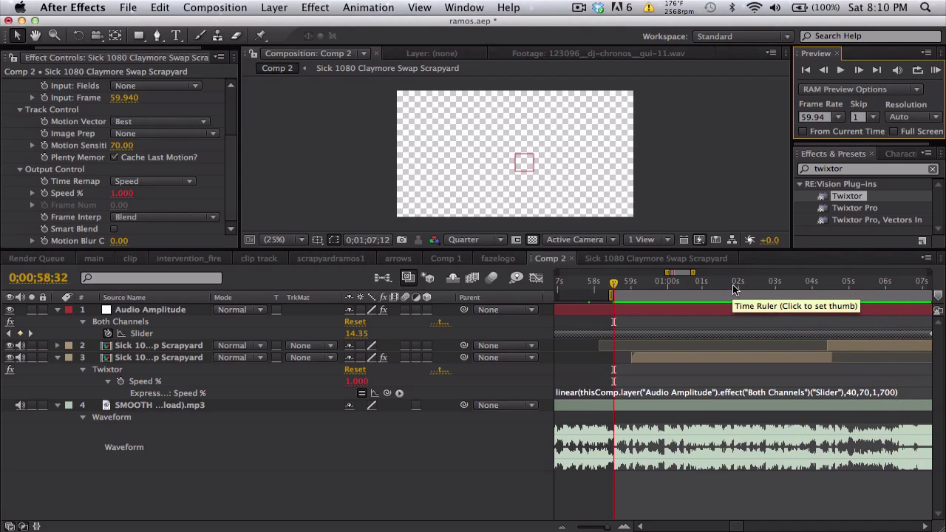
left_click(734, 287)
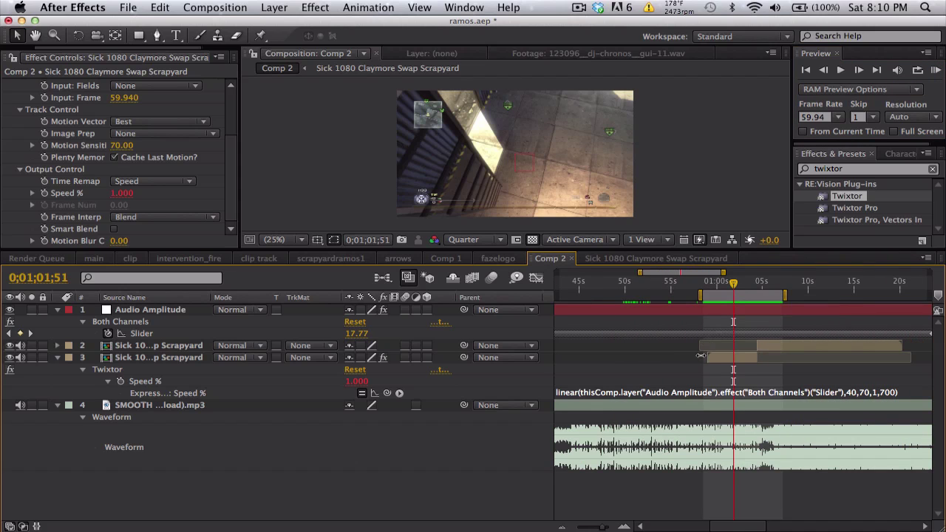
- Search YouTube for 'stam @ scrapyard', play the first result montage, then pause it
key("ctrl+Left")
key("ctrl+Left")
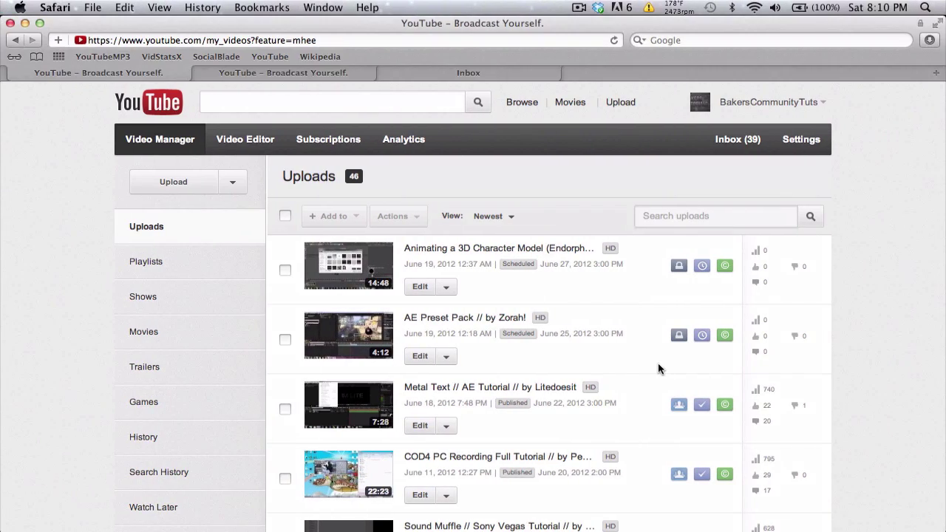
key("ctrl+Left")
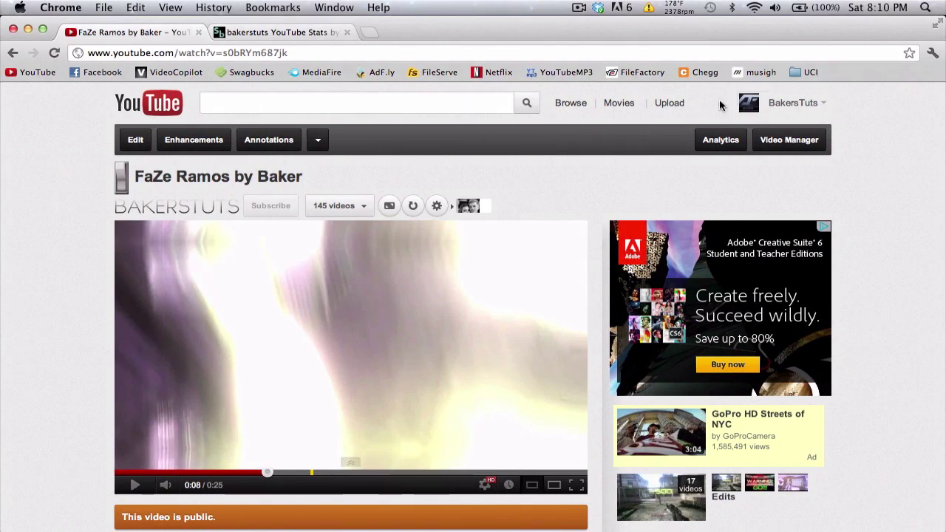
left_click(394, 103)
type("stam")
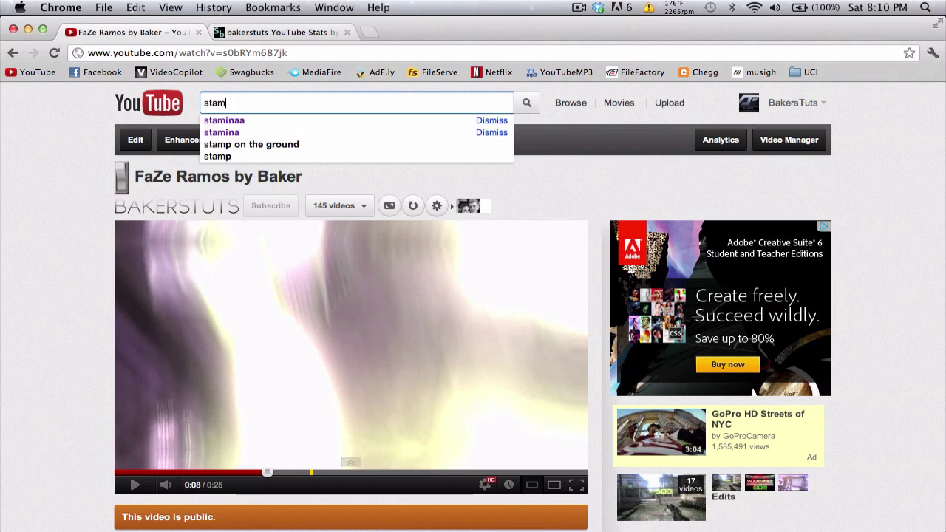
type(" @ scrapyard")
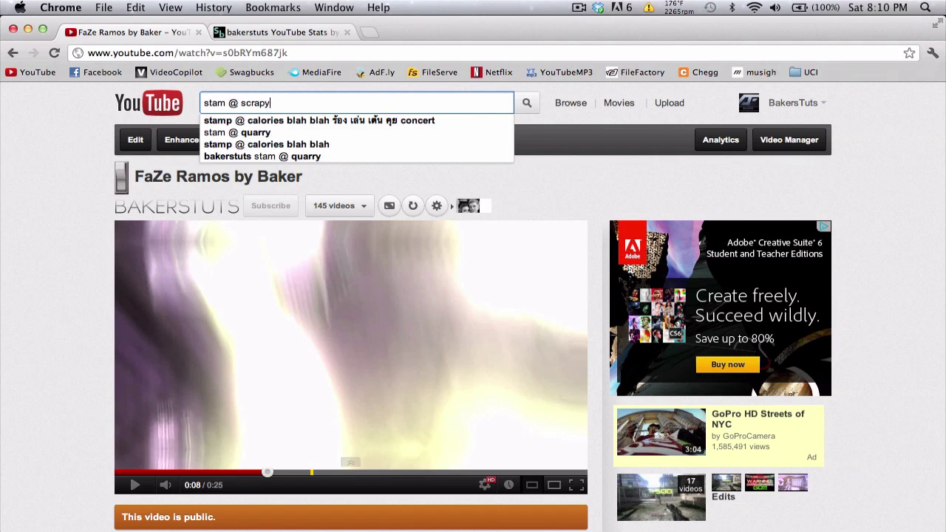
key("Return")
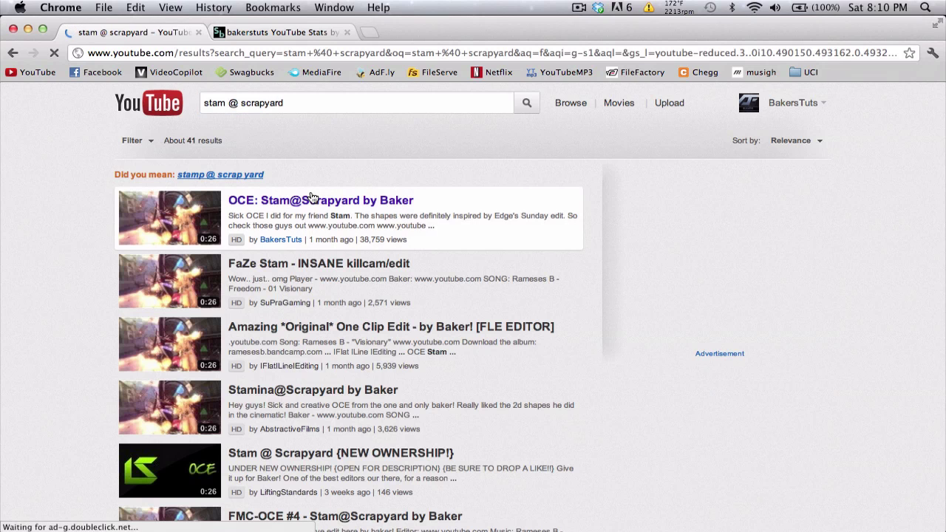
left_click(312, 200)
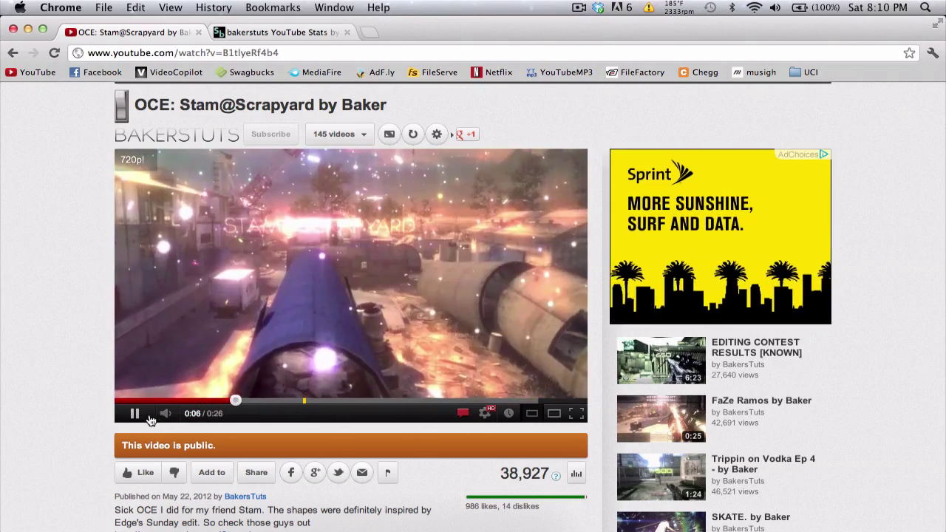
left_click(340, 359)
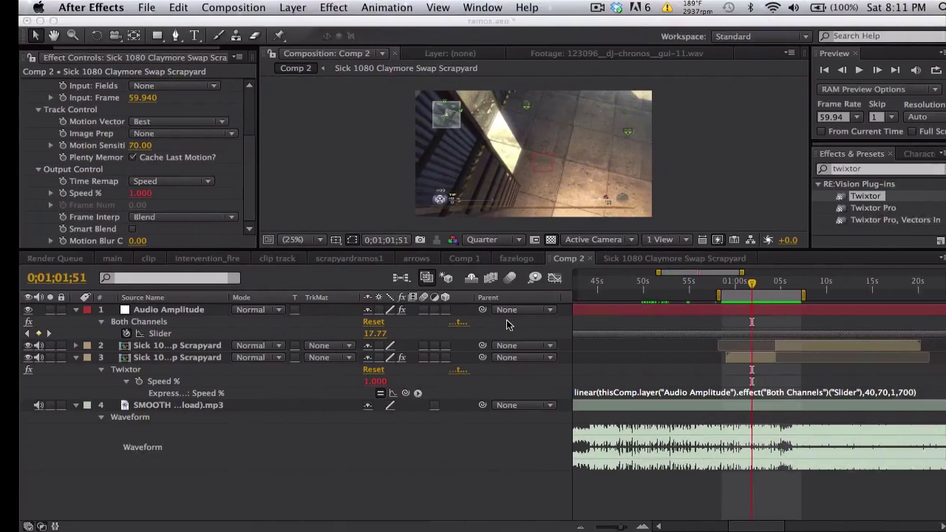
- Move to 59;38, enlarge the Composition viewer, and recommit the Speed % expression unchanged
left_click(713, 287)
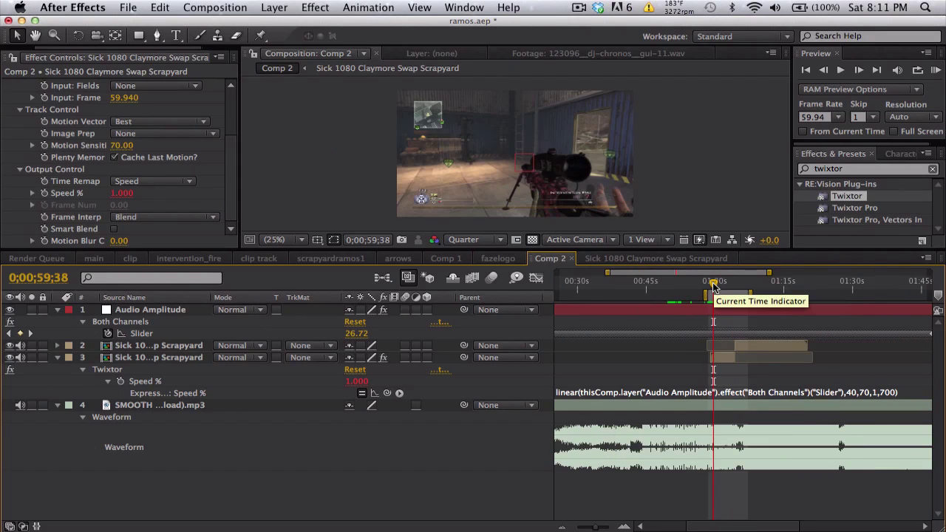
scroll(682, 337, "down", 4)
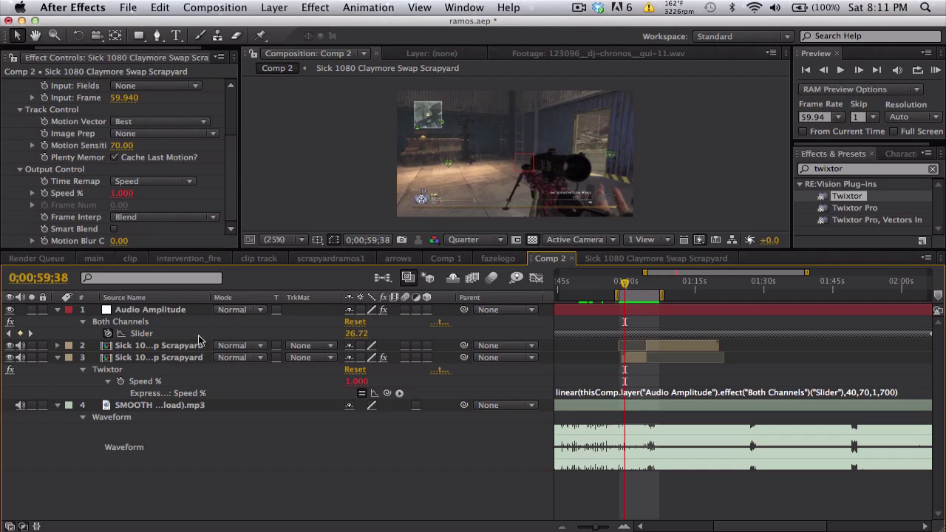
left_click_drag(407, 249, 400, 318)
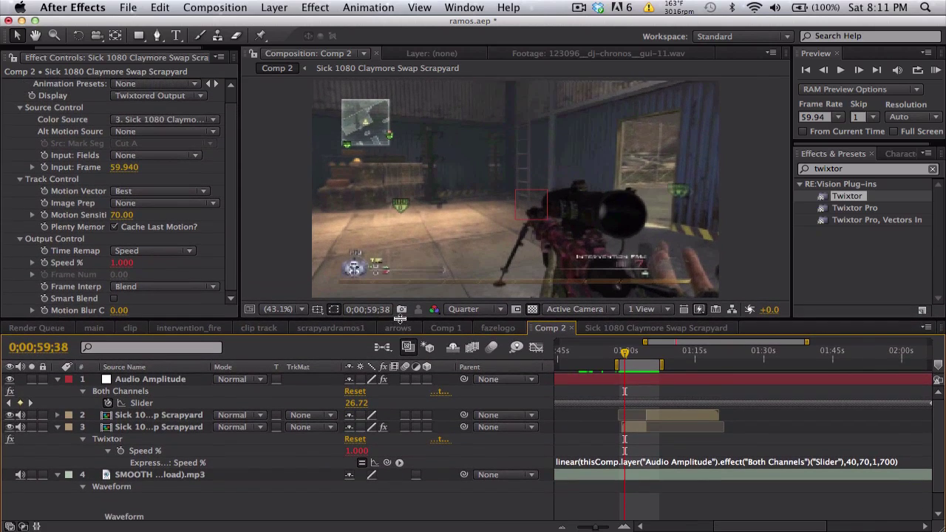
left_click(671, 462)
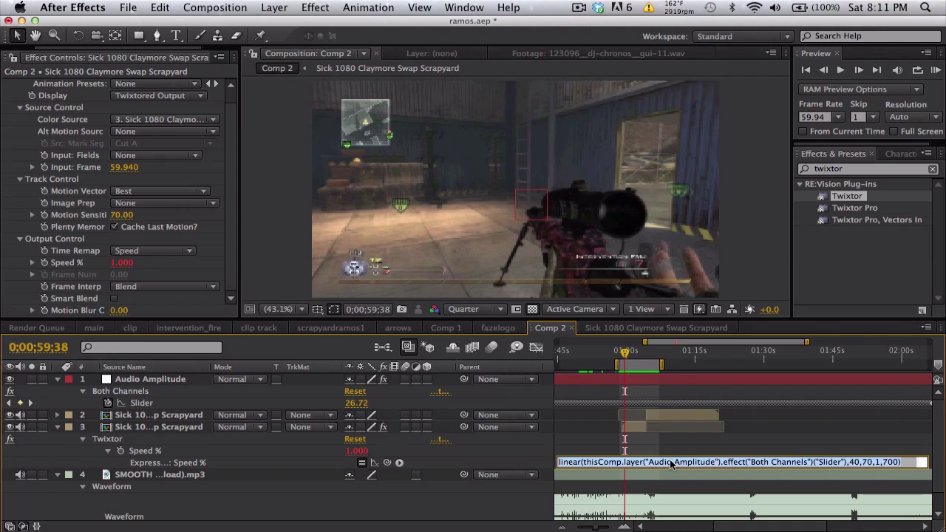
left_click(682, 448)
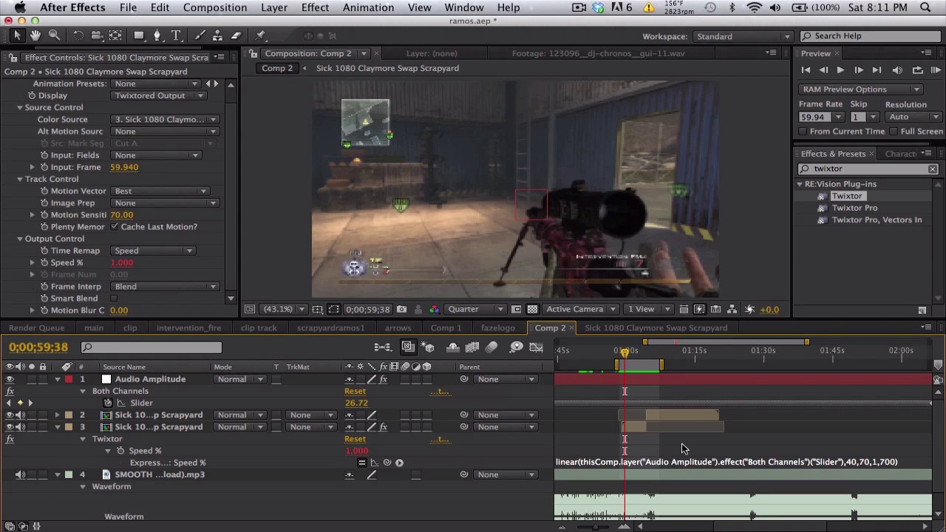